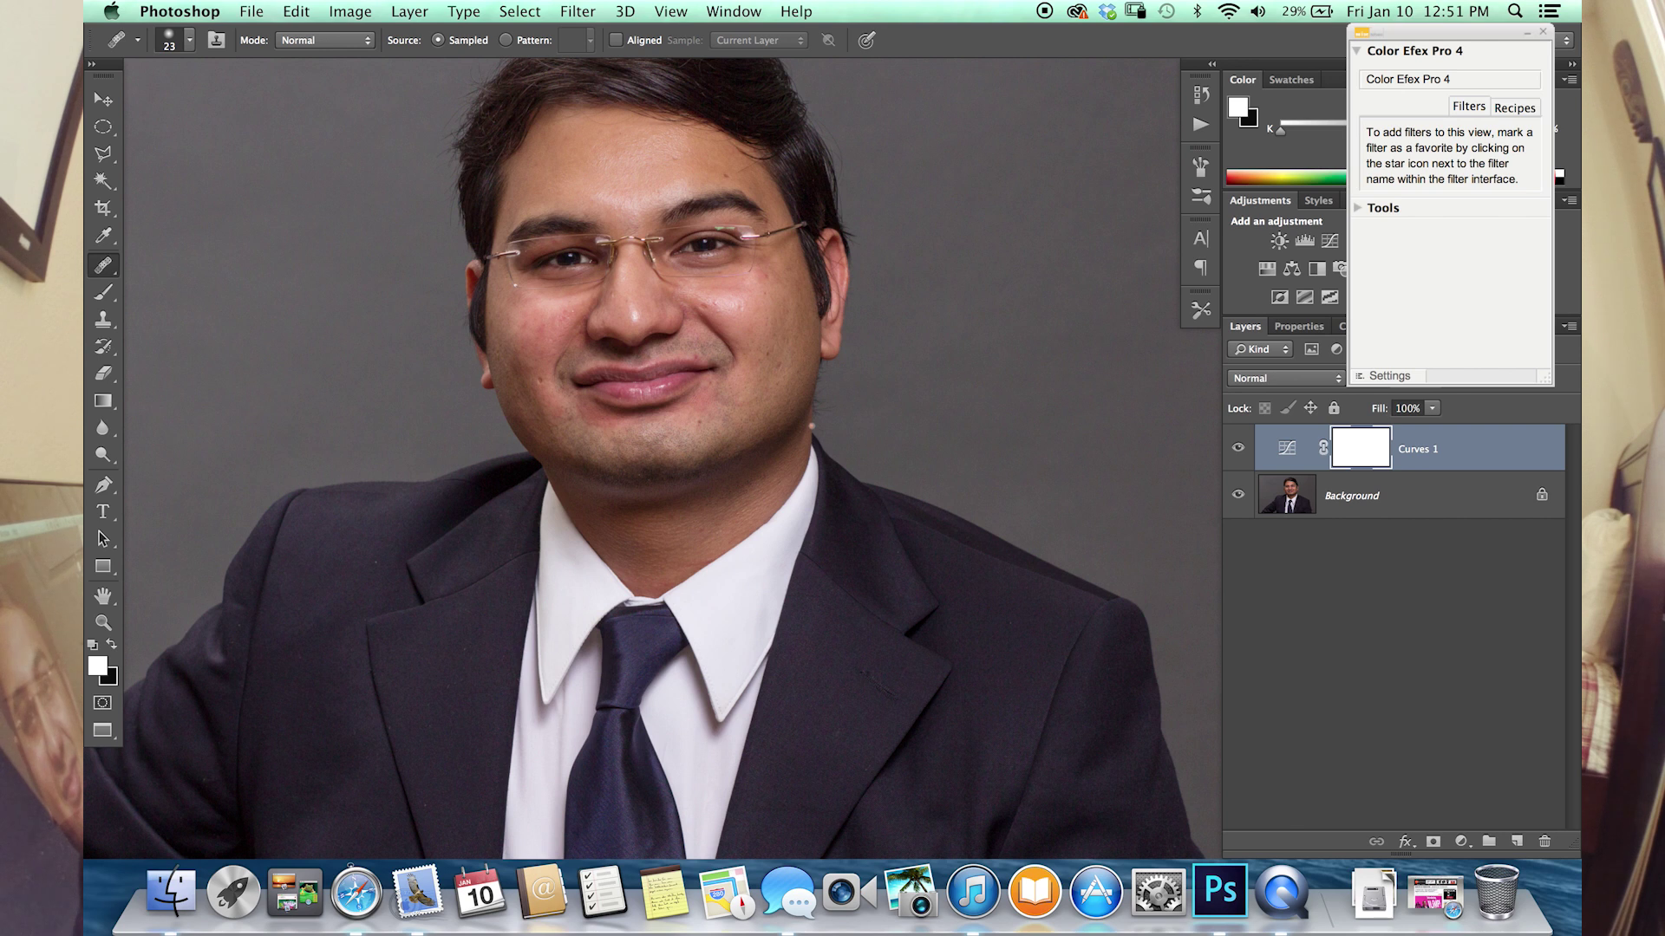
- Add a Hue/Saturation adjustment layer above Curves 1 and set the Reds saturation to +100
{"action": "mouse_move", "coordinate": [647, 472]}
{"action": "left_mouse_down"}
{"action": "mouse_move", "coordinate": [679, 580]}
{"action": "mouse_move", "coordinate": [672, 553]}
{"action": "left_mouse_up"}
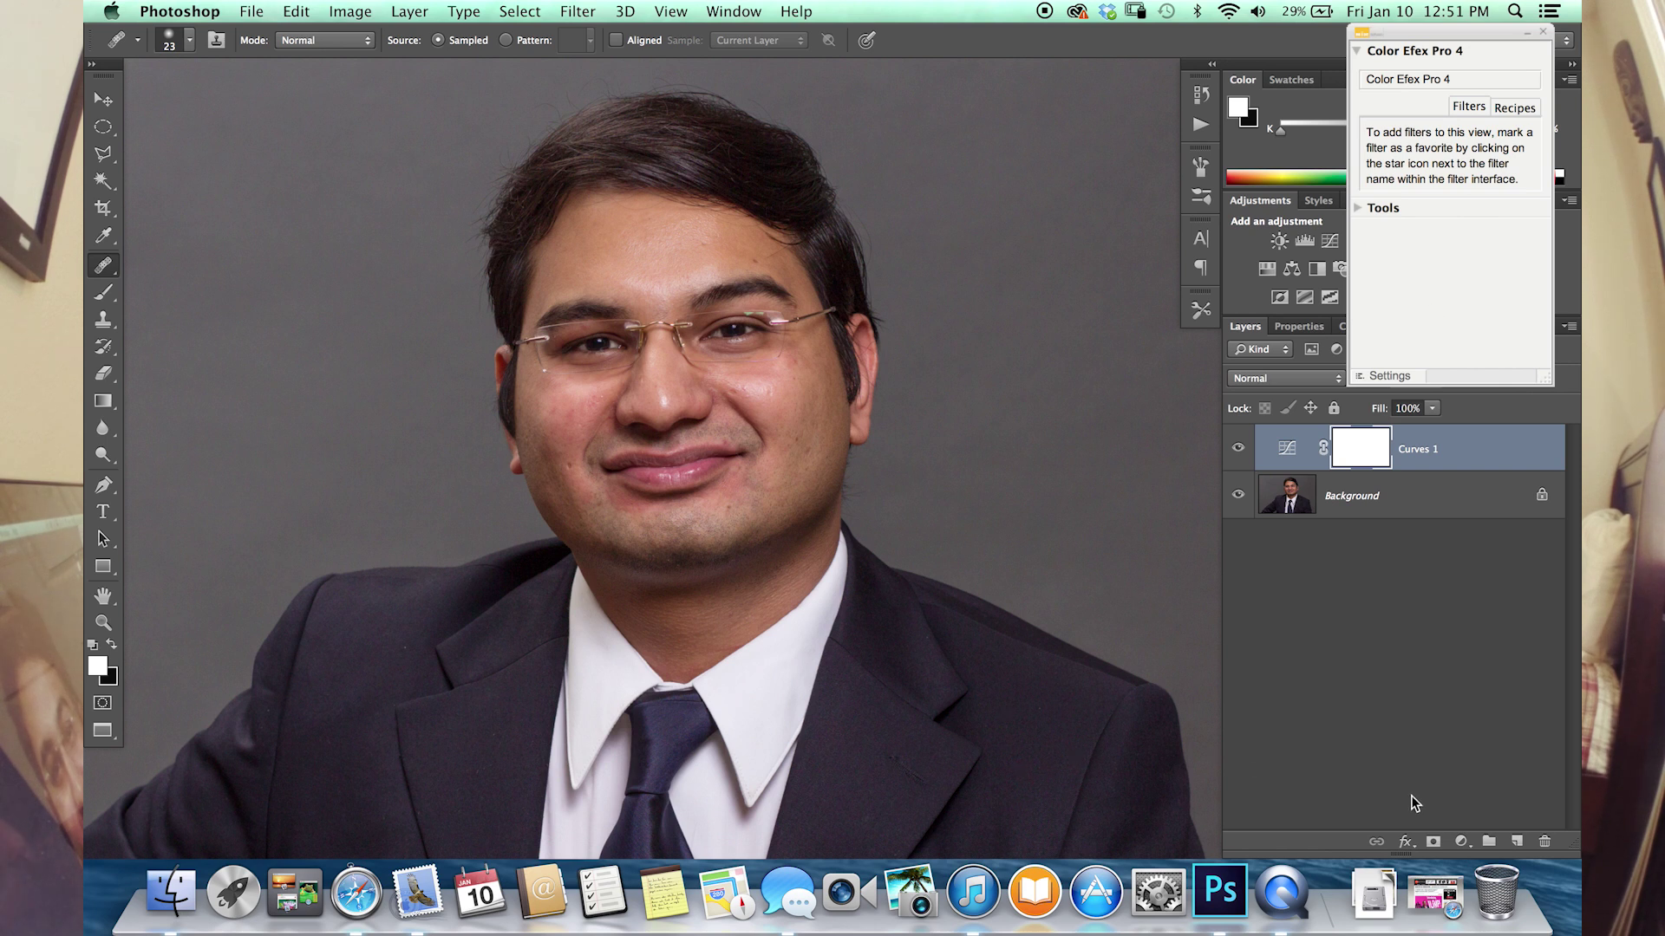
{"action": "left_click", "coordinate": [1461, 841]}
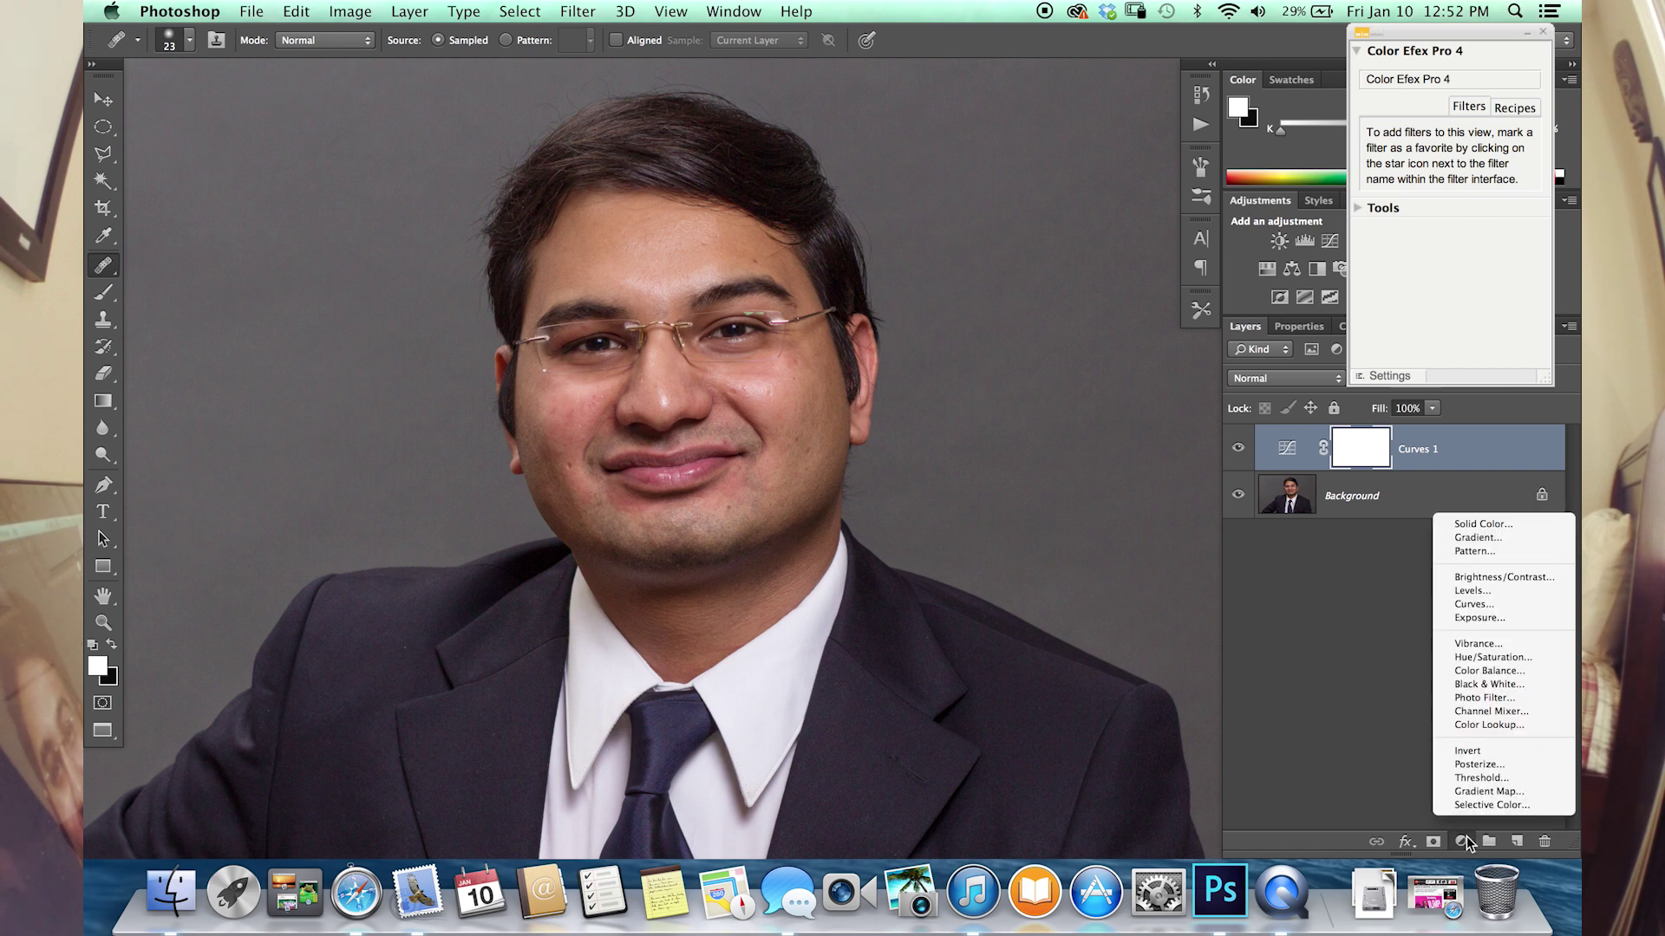
{"action": "left_click", "coordinate": [1504, 659]}
{"action": "left_click", "coordinate": [1309, 413]}
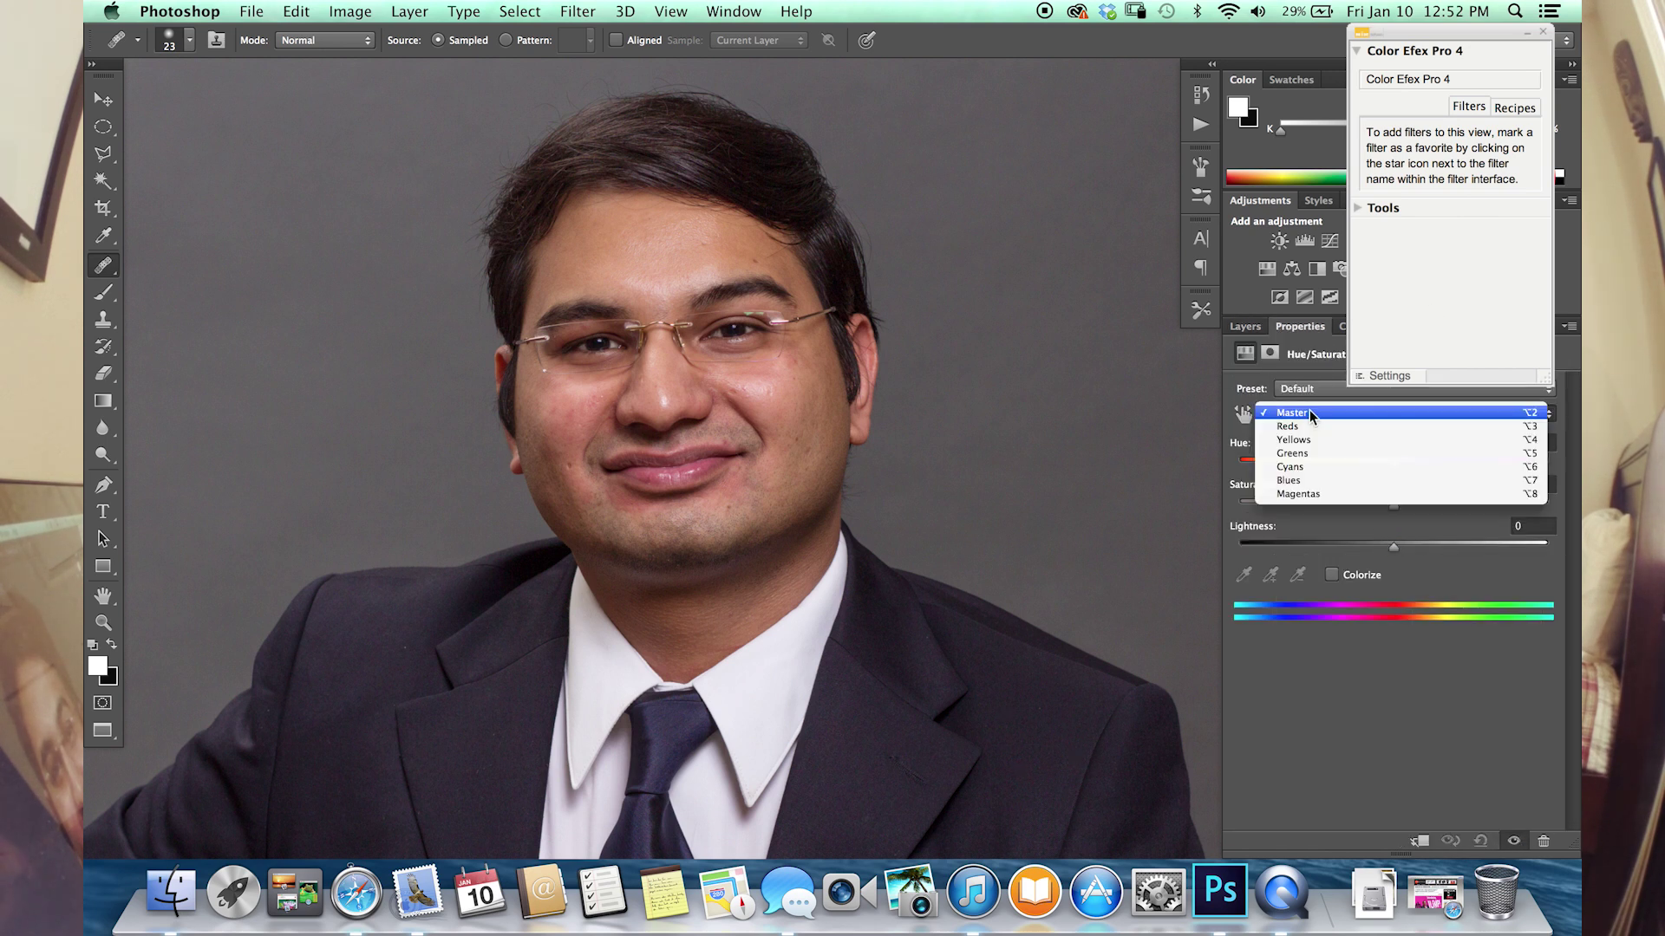
{"action": "left_click", "coordinate": [1309, 425]}
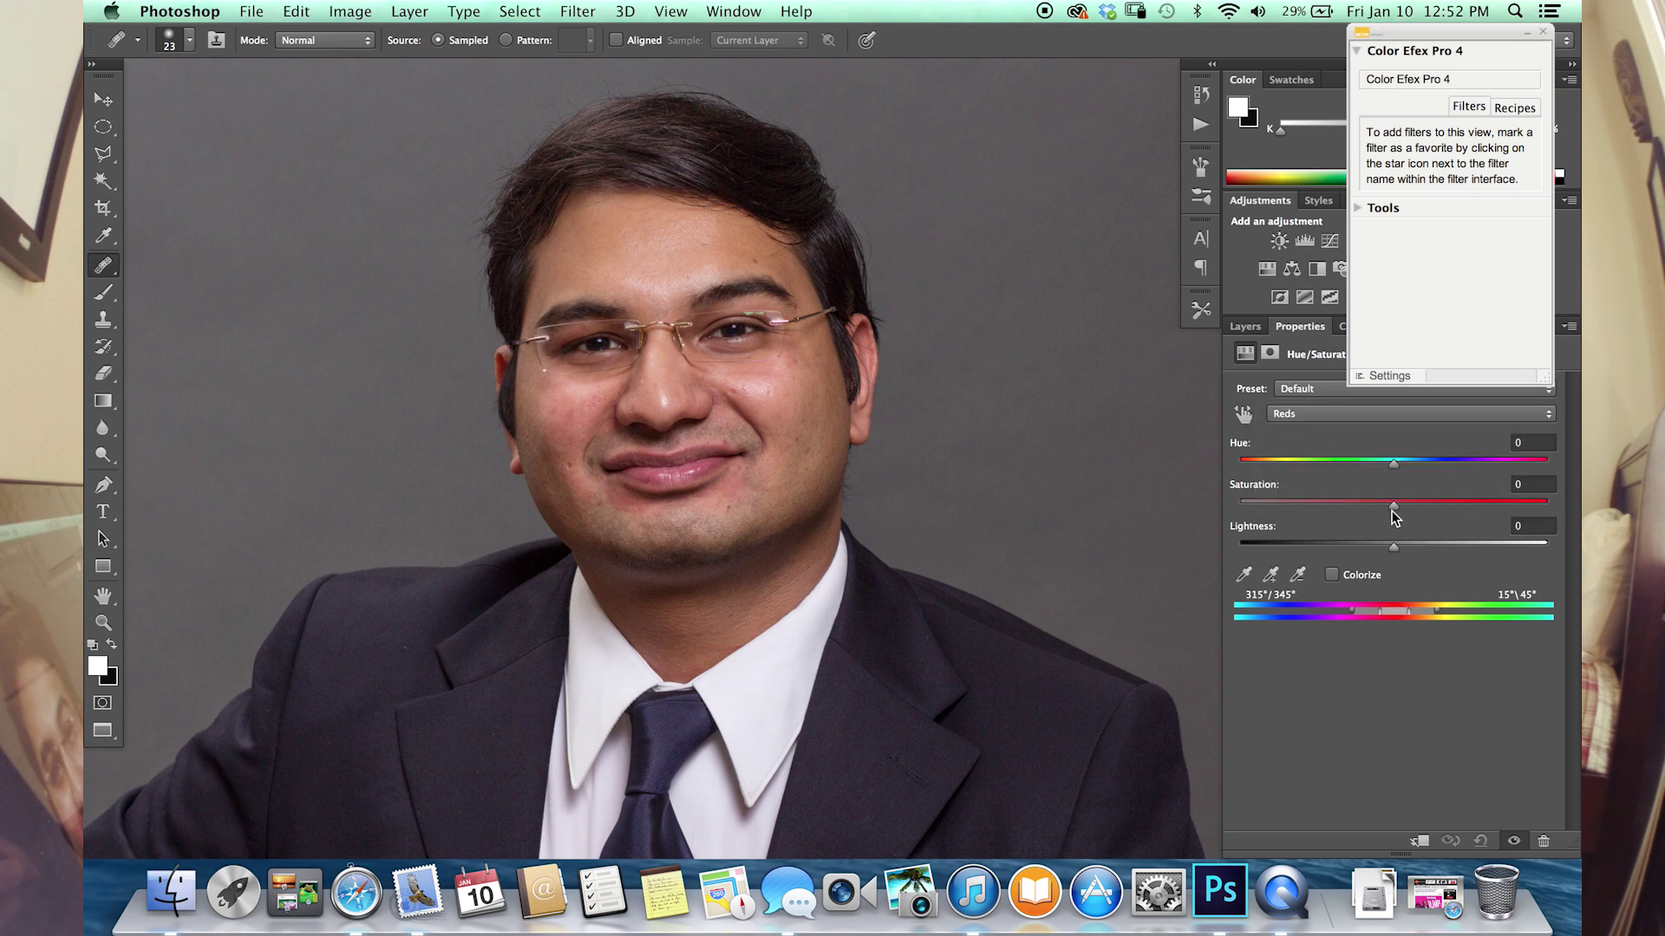
{"action": "left_click_drag", "start_coordinate": [1394, 506], "coordinate": [1556, 503]}
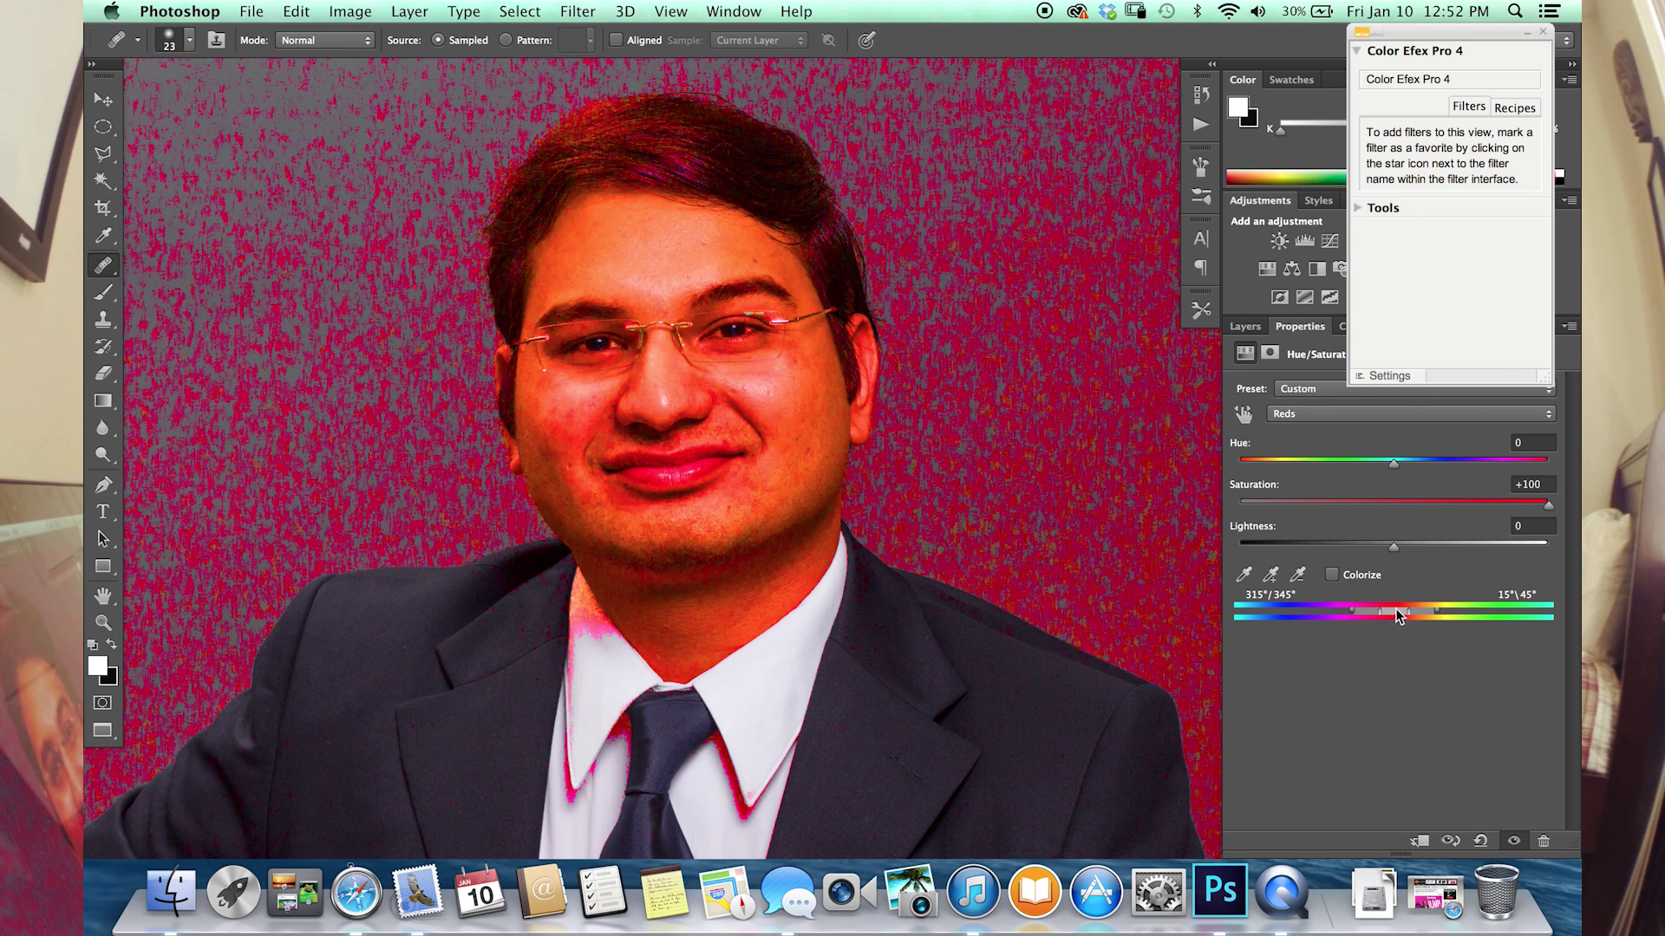
- Shift the Reds colour range to 286°/316° and 345°\16° to isolate the blotchy skin, and reset the saturation to 0
{"action": "left_click_drag", "start_coordinate": [1389, 610], "coordinate": [1365, 610]}
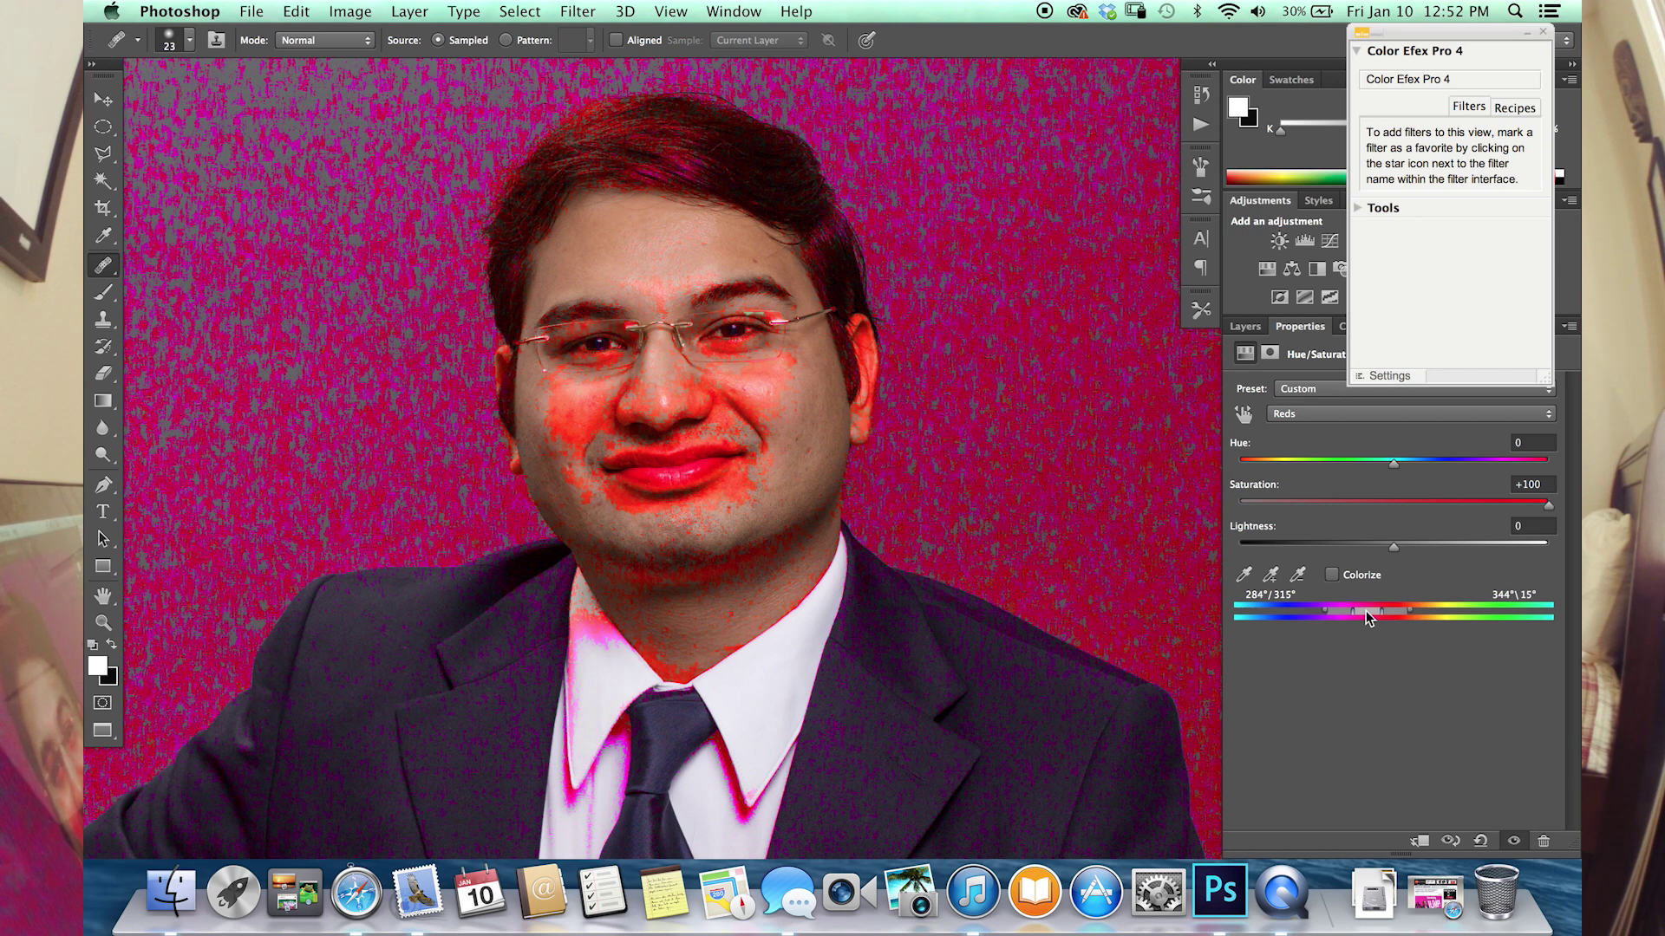
{"action": "left_click_drag", "start_coordinate": [1366, 610], "coordinate": [1369, 612]}
{"action": "left_click_drag", "start_coordinate": [1395, 501], "coordinate": [1391, 503]}
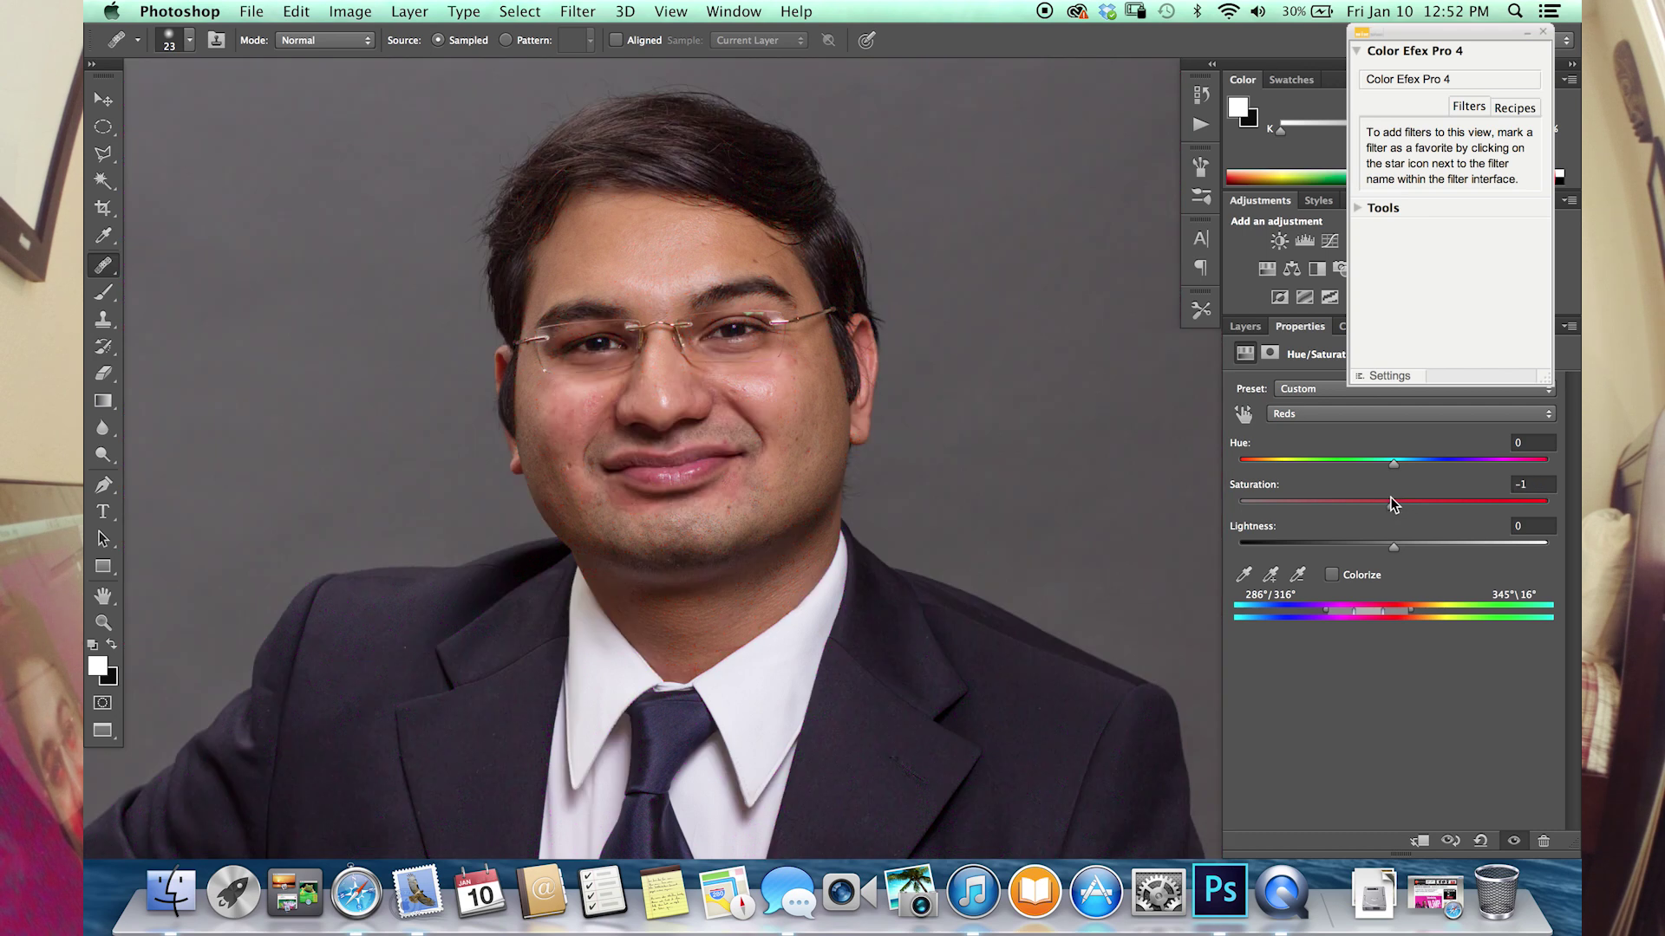
{"action": "left_click", "coordinate": [1393, 499]}
{"action": "left_click", "coordinate": [1393, 502]}
{"action": "left_click", "coordinate": [1392, 501]}
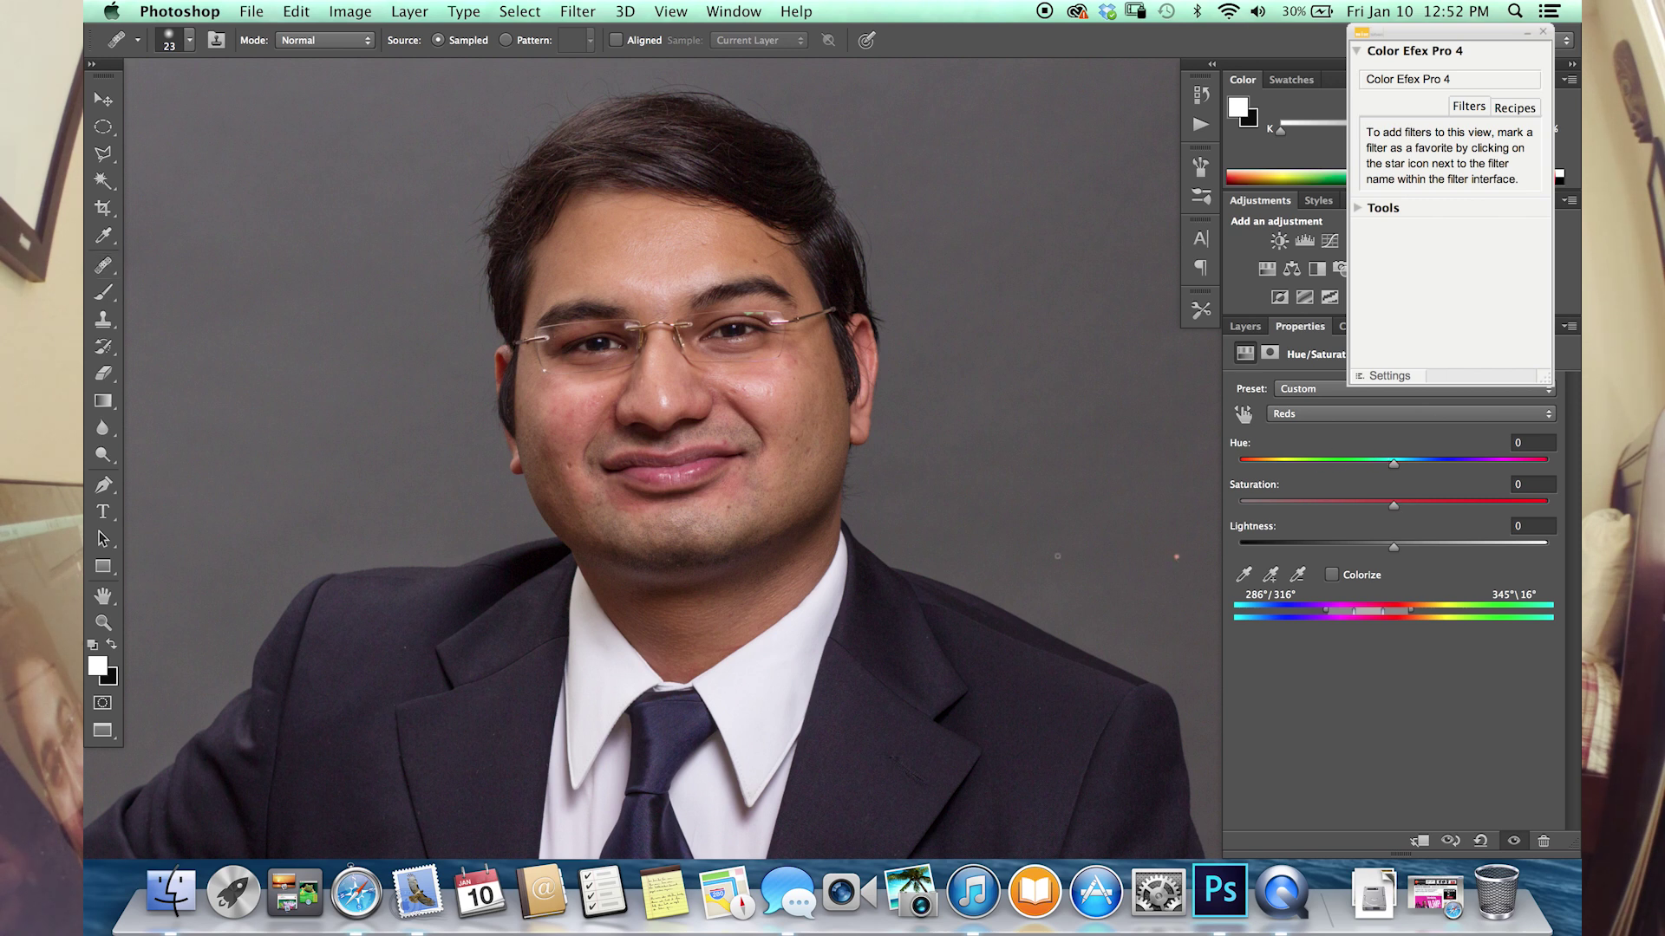
- Set the hue of the Reds range to +40 to neutralise the facial redness
{"action": "key", "text": "z"}
{"action": "left_click_drag", "start_coordinate": [713, 481], "coordinate": [978, 454]}
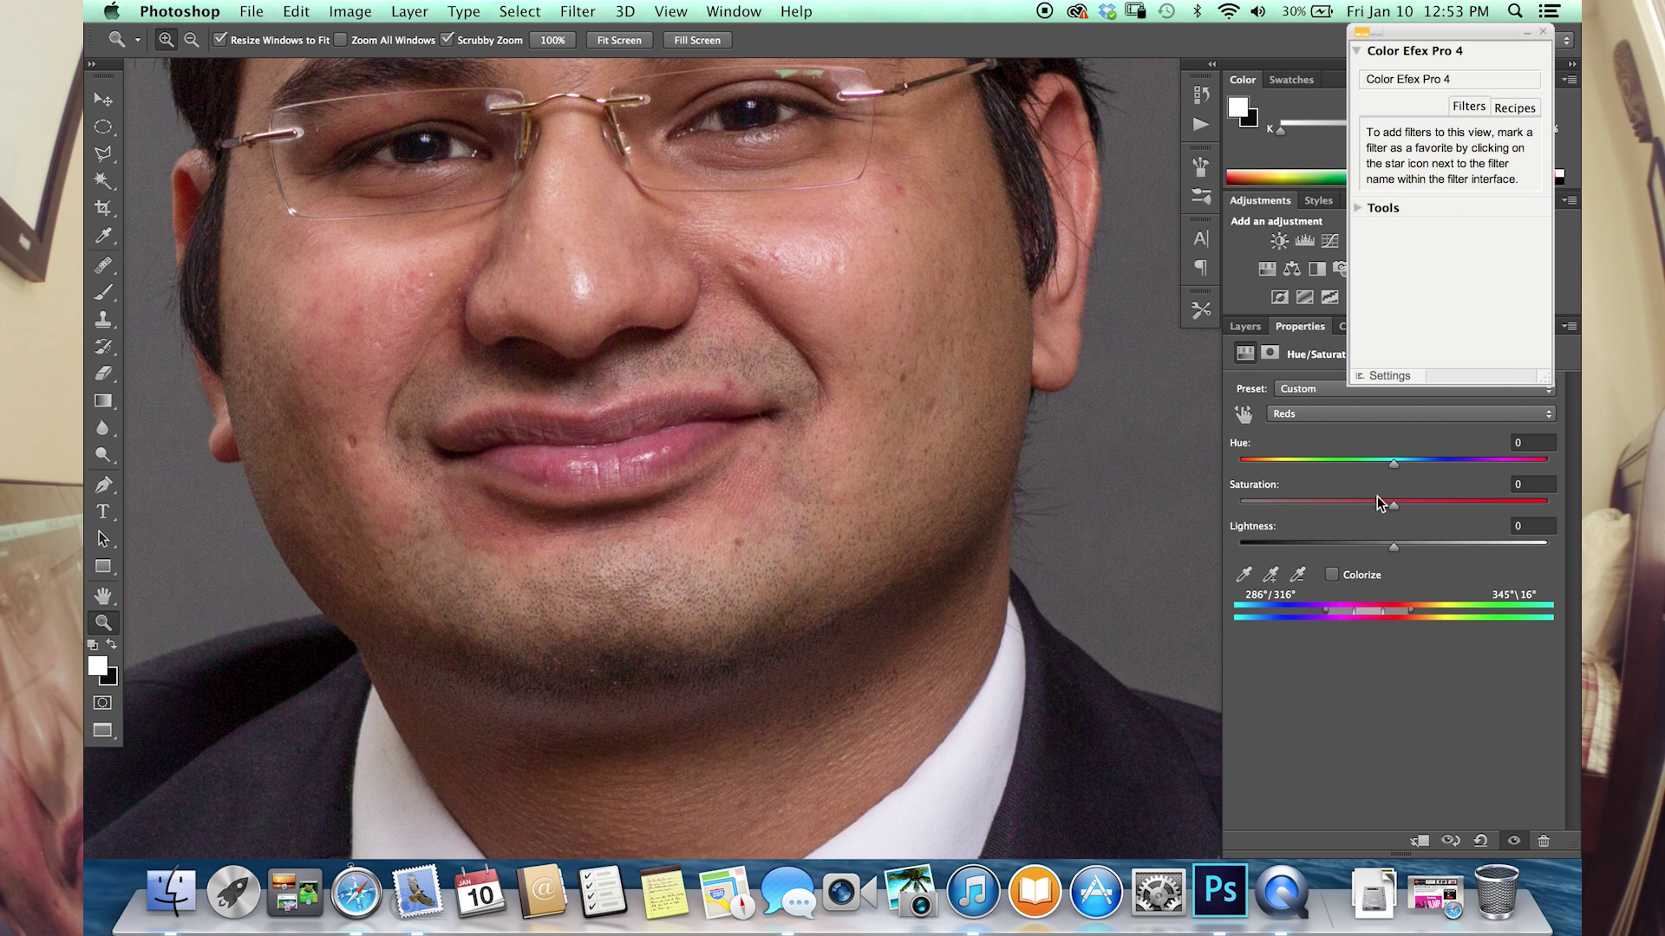
{"action": "key", "text": "b"}
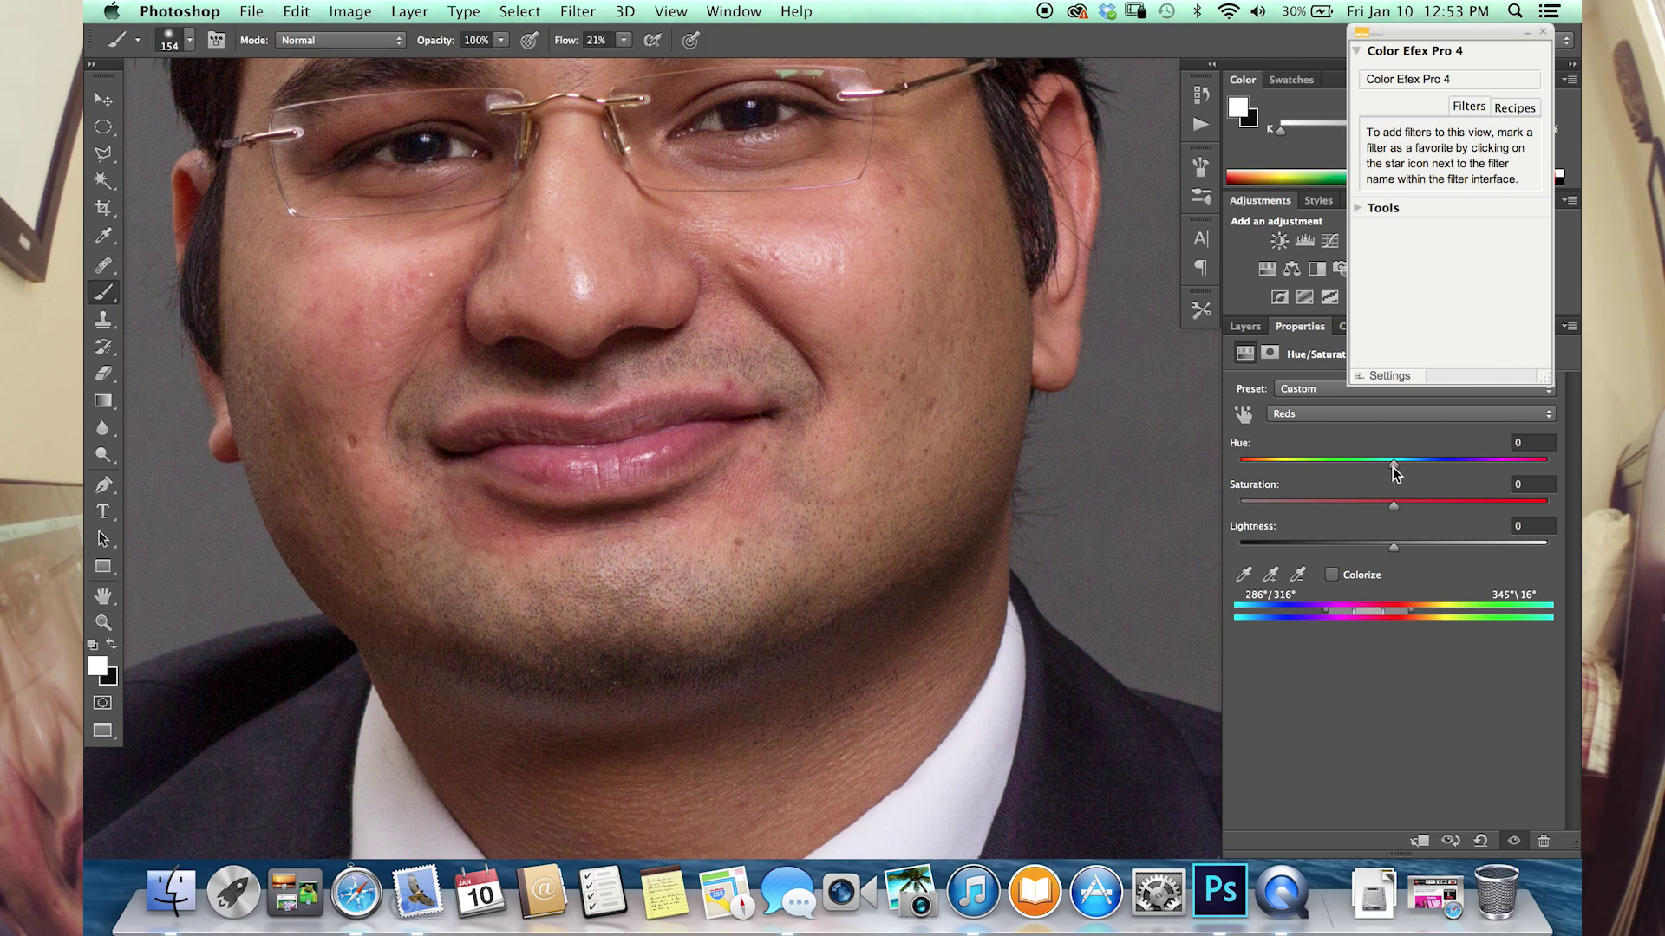
{"action": "left_click_drag", "start_coordinate": [1392, 466], "coordinate": [1457, 468]}
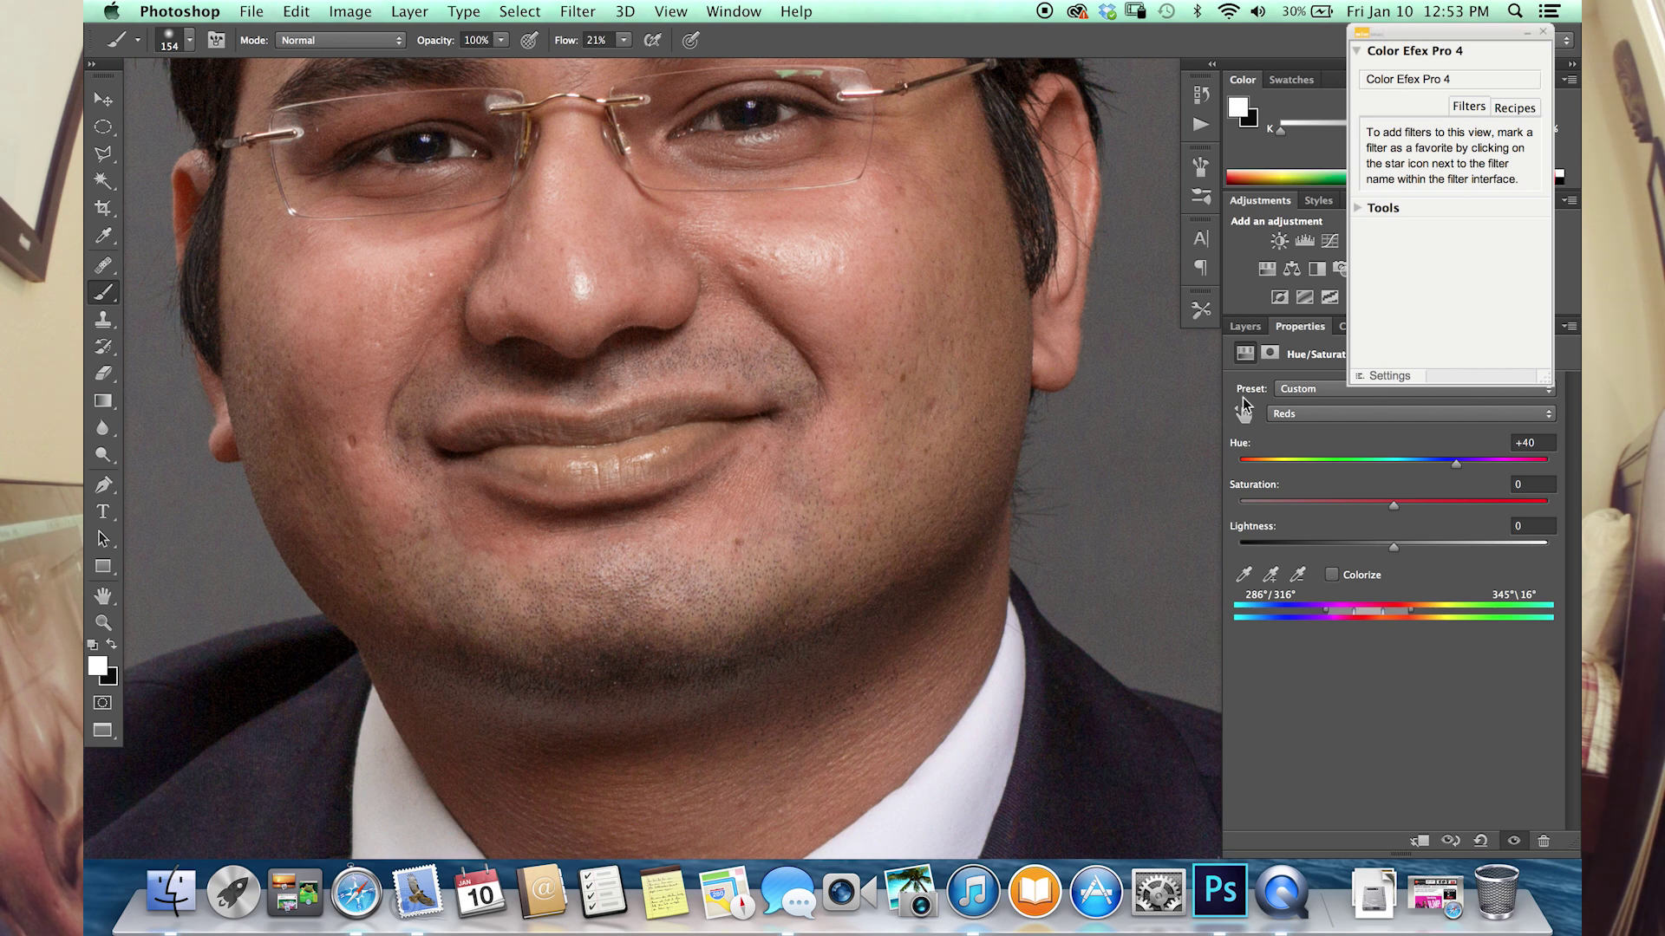
- Invert the Hue/Saturation layer's mask to black and paint white over the reddish cheeks and the skin around the mouth
{"action": "left_click", "coordinate": [1249, 328]}
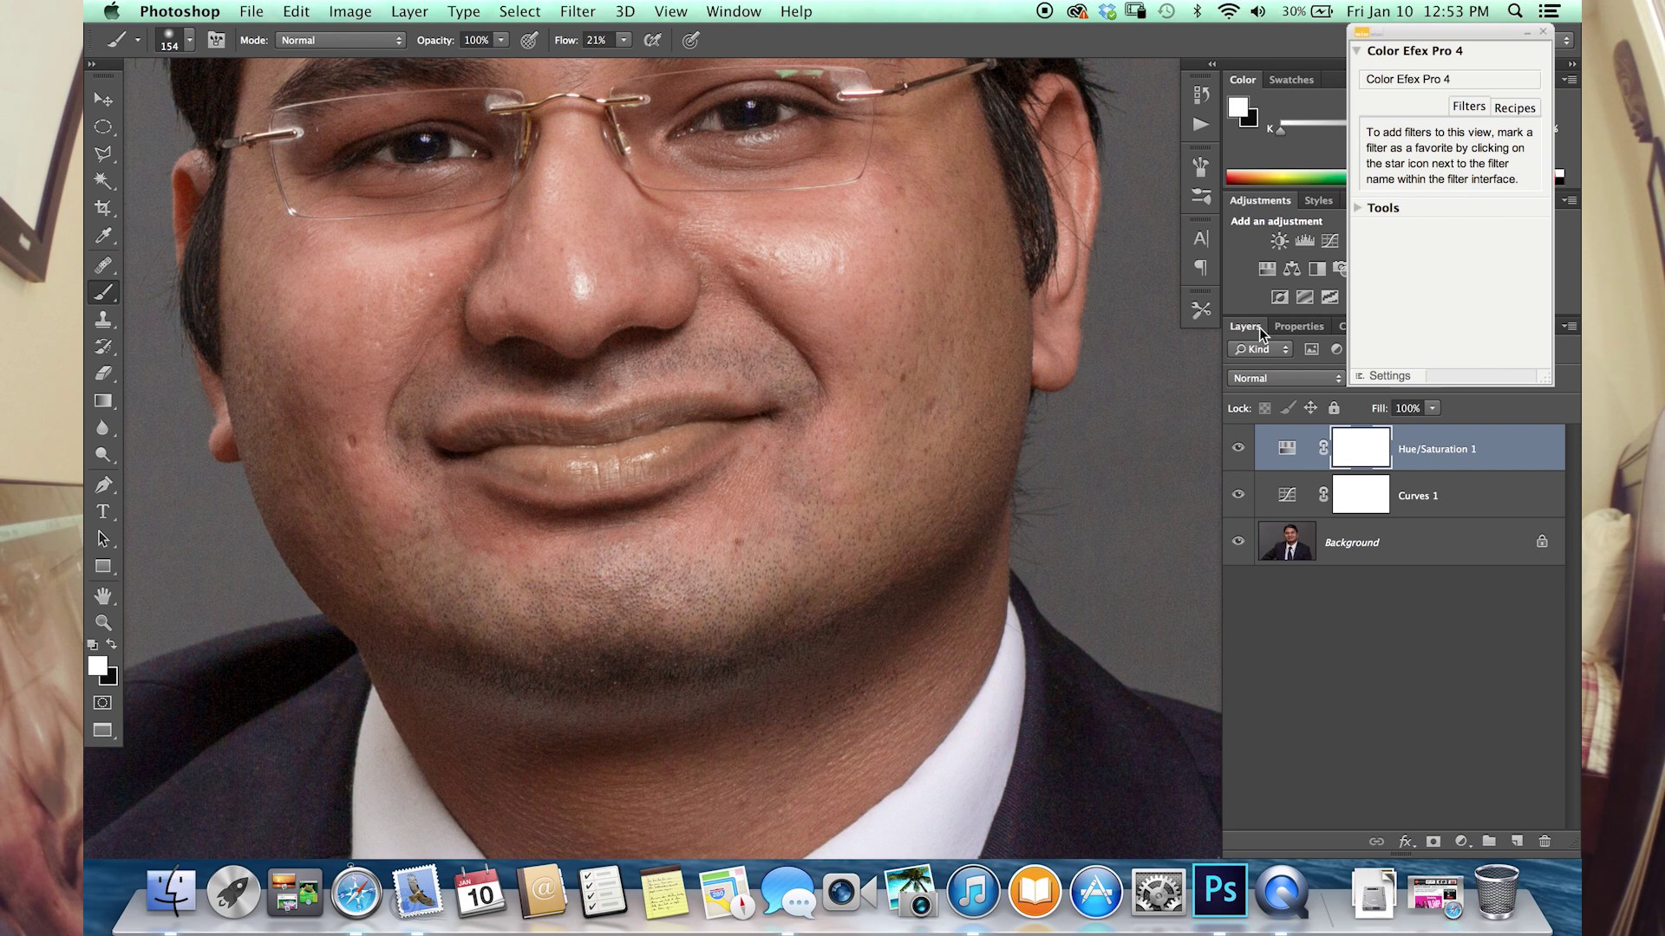
{"action": "key", "text": "super+i"}
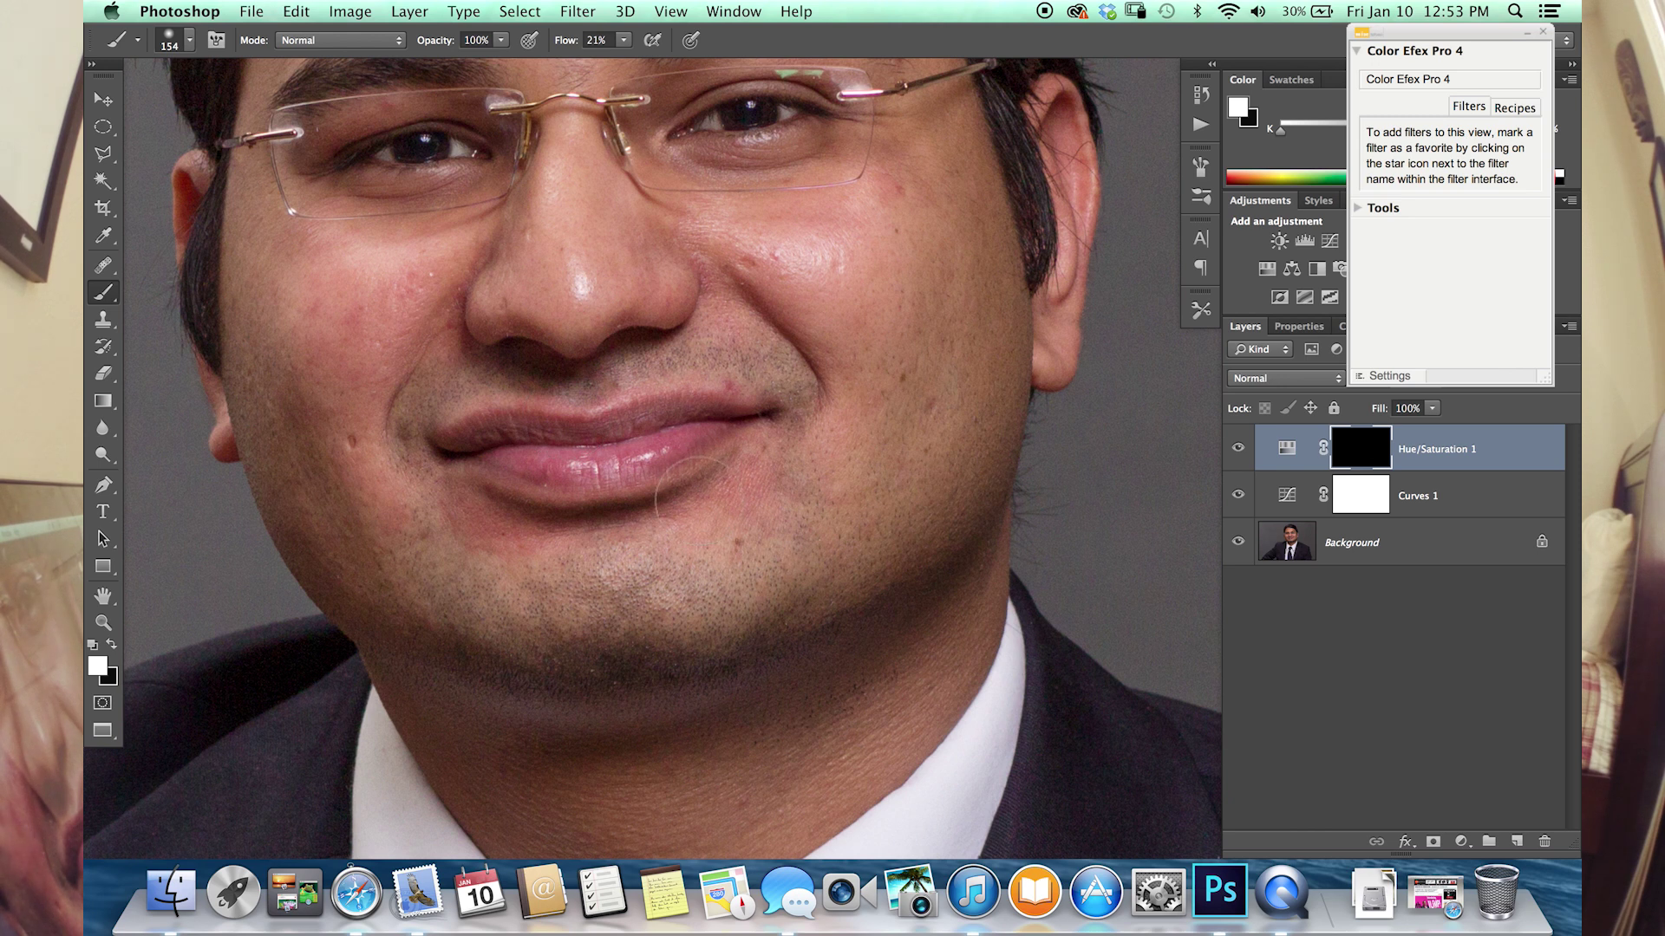
{"action": "left_click", "coordinate": [692, 519]}
{"action": "left_click_drag", "start_coordinate": [692, 518], "coordinate": [647, 527]}
{"action": "mouse_move", "coordinate": [307, 370]}
{"action": "left_mouse_down"}
{"action": "mouse_move", "coordinate": [328, 315]}
{"action": "mouse_move", "coordinate": [315, 306]}
{"action": "mouse_move", "coordinate": [309, 326]}
{"action": "mouse_move", "coordinate": [376, 313]}
{"action": "mouse_move", "coordinate": [353, 345]}
{"action": "mouse_move", "coordinate": [377, 385]}
{"action": "mouse_move", "coordinate": [426, 297]}
{"action": "left_mouse_up"}
{"action": "mouse_move", "coordinate": [623, 543]}
{"action": "left_mouse_down"}
{"action": "mouse_move", "coordinate": [712, 525]}
{"action": "mouse_move", "coordinate": [716, 570]}
{"action": "mouse_move", "coordinate": [774, 468]}
{"action": "left_mouse_up"}
{"action": "left_click_drag", "start_coordinate": [751, 391], "coordinate": [705, 373]}
{"action": "left_click_drag", "start_coordinate": [795, 331], "coordinate": [804, 320]}
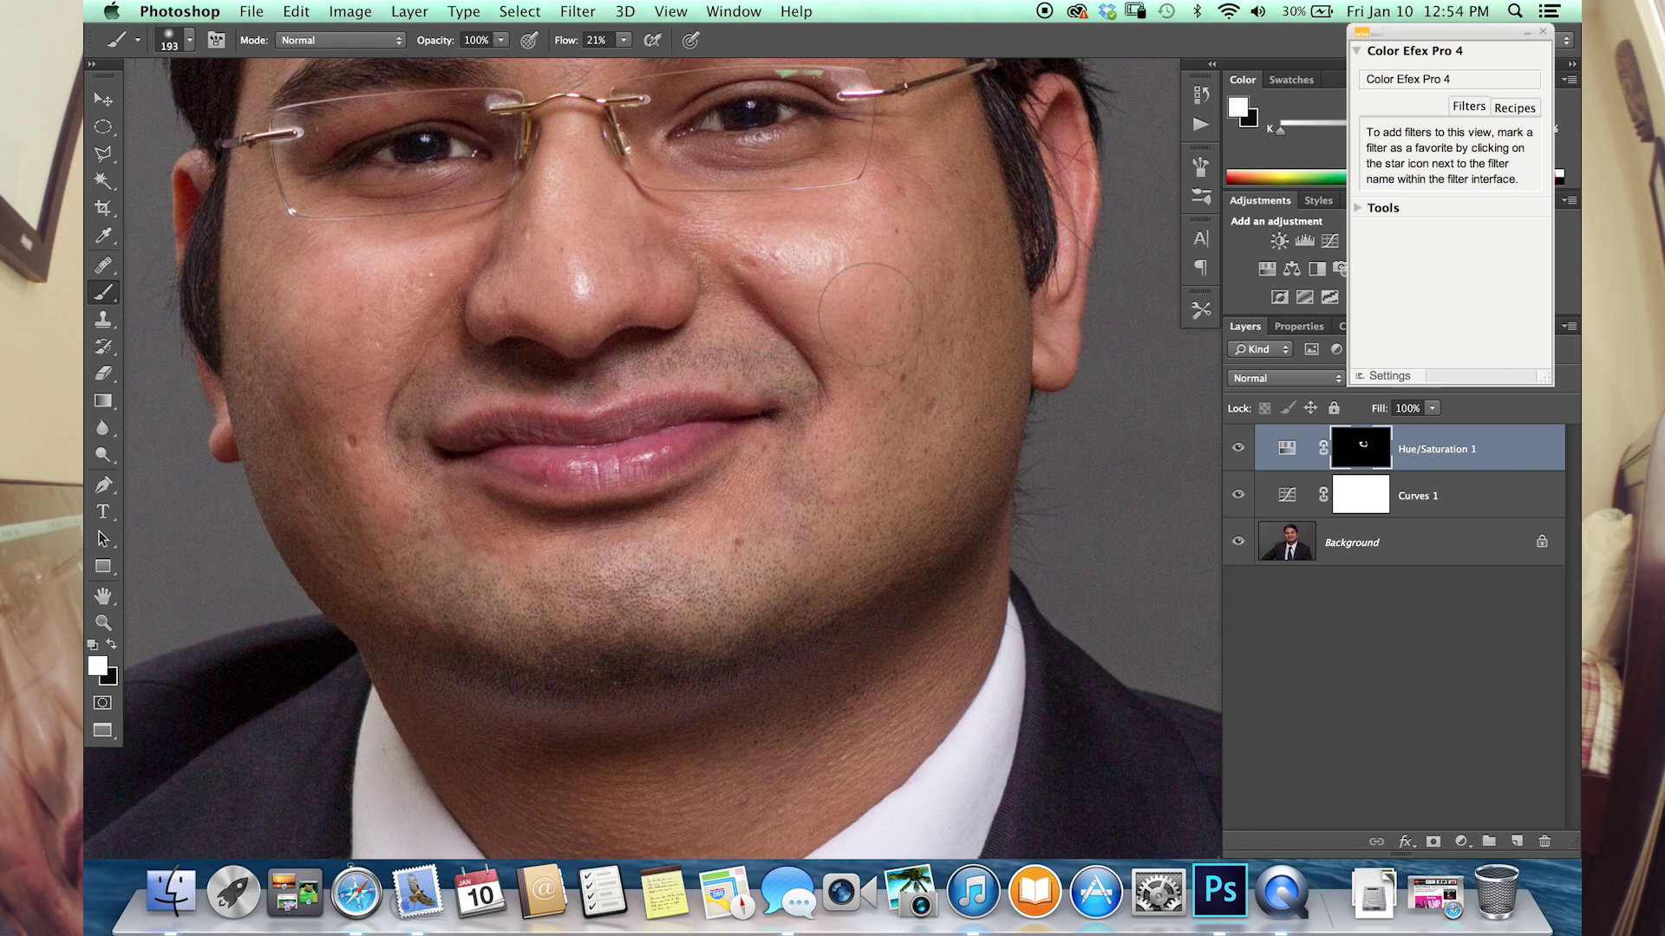
{"action": "left_click_drag", "start_coordinate": [807, 490], "coordinate": [776, 498]}
{"action": "left_click_drag", "start_coordinate": [453, 551], "coordinate": [404, 549]}
- Compare the face with and without the Hue/Saturation 1 correction by toggling the layer's visibility
{"action": "left_click", "coordinate": [1239, 449]}
{"action": "left_click", "coordinate": [1238, 449]}
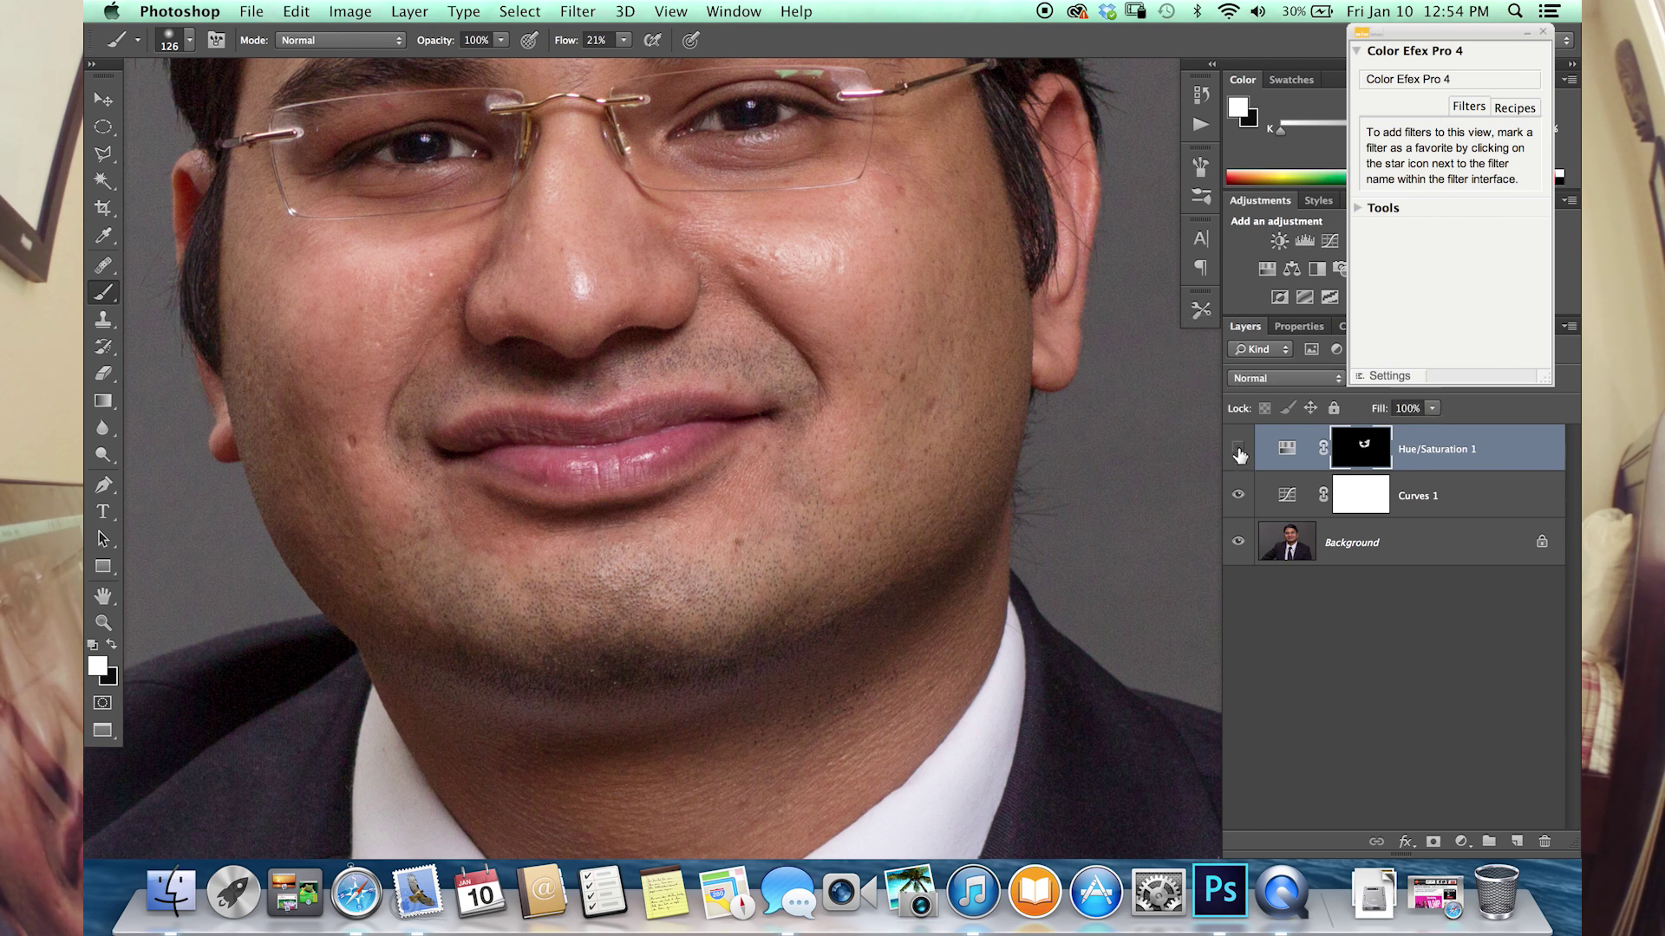
{"action": "left_click", "coordinate": [1238, 449]}
{"action": "left_click", "coordinate": [1238, 449]}
{"action": "left_click", "coordinate": [1238, 449]}
{"action": "left_click", "coordinate": [1238, 449]}
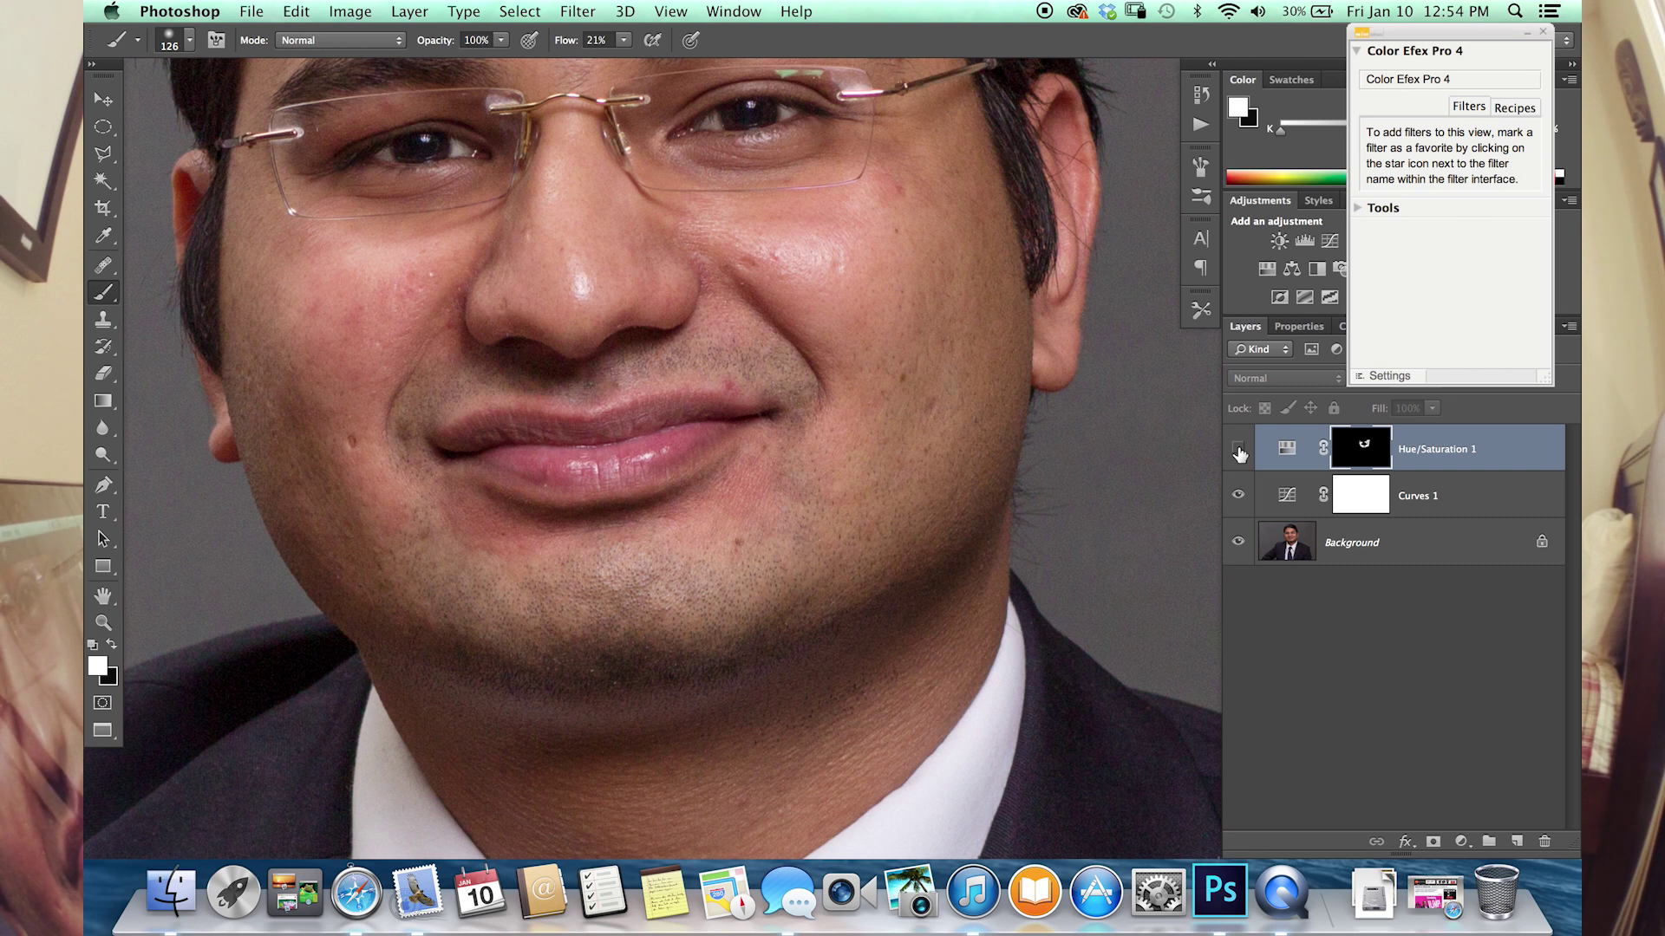
{"action": "left_click", "coordinate": [1238, 449]}
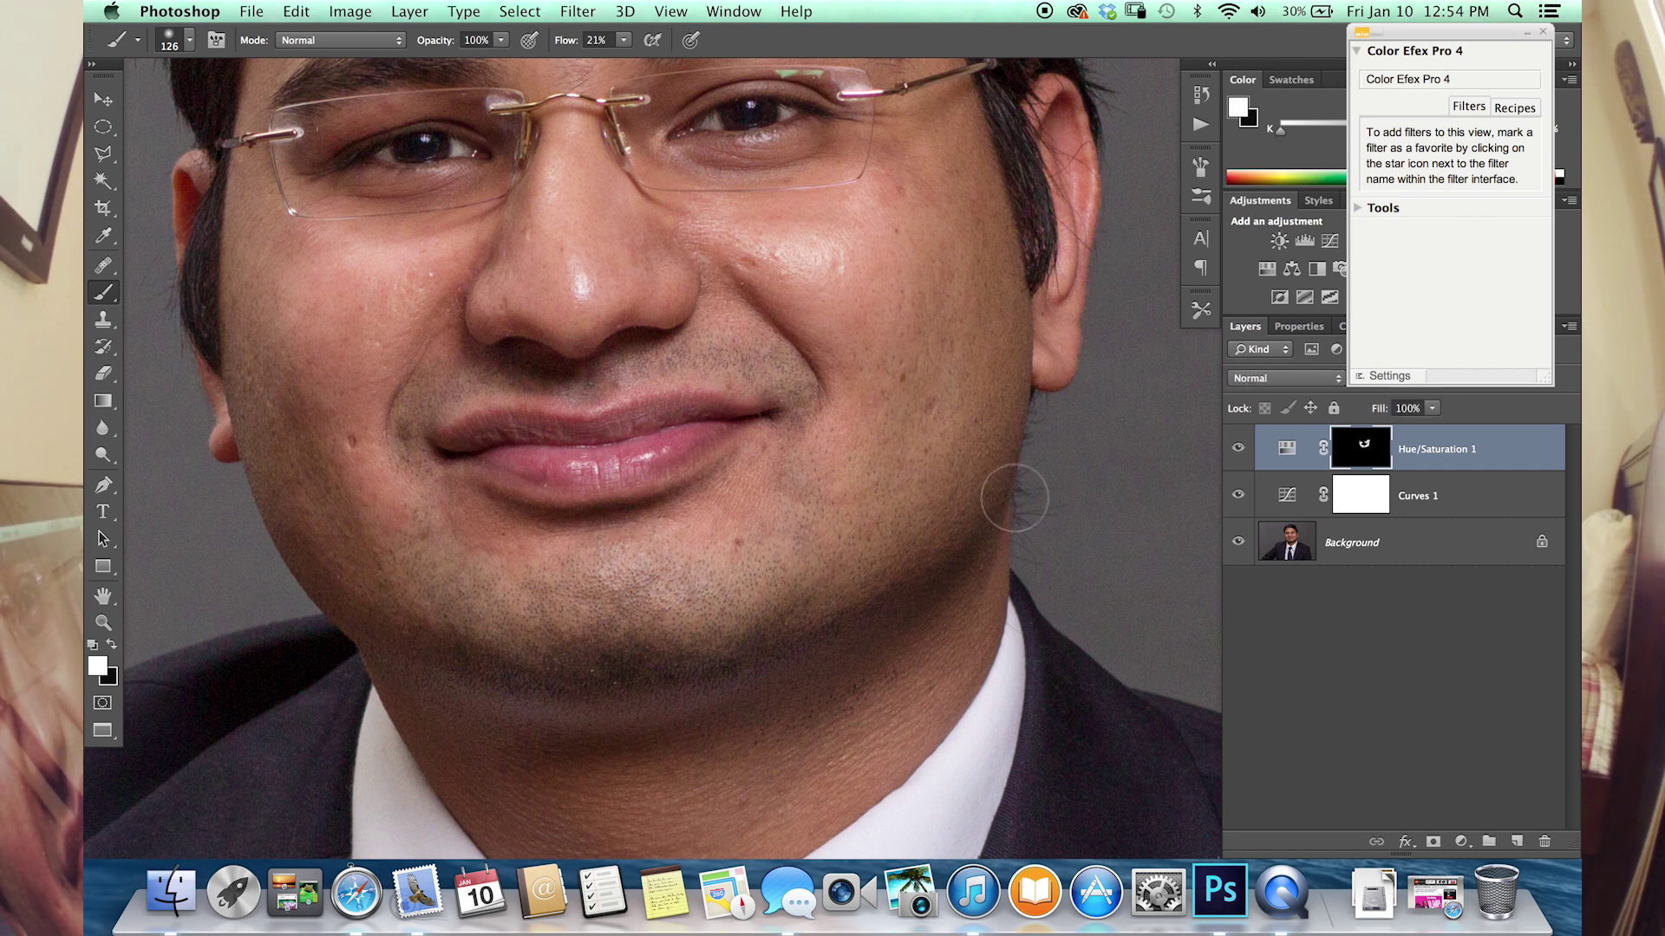
- Examine the finished portrait as a whole and the skin tones of the face up close
{"action": "key", "text": "super+0"}
{"action": "left_click_drag", "start_coordinate": [845, 458], "coordinate": [751, 471]}
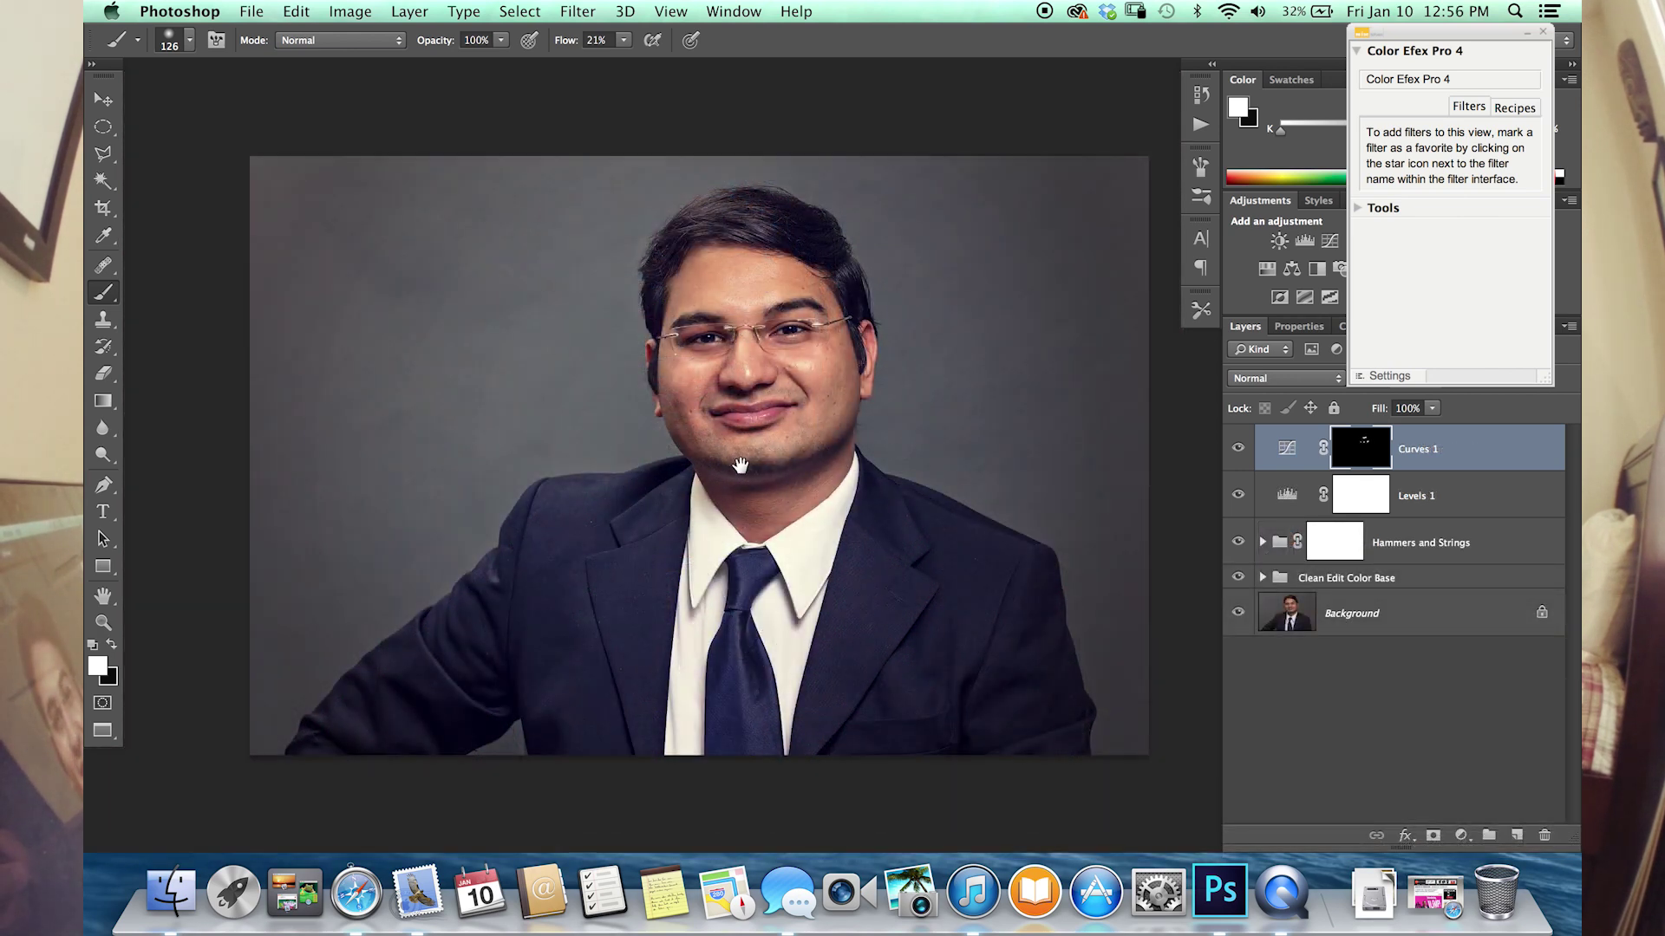
{"action": "left_click_drag", "start_coordinate": [743, 472], "coordinate": [716, 465]}
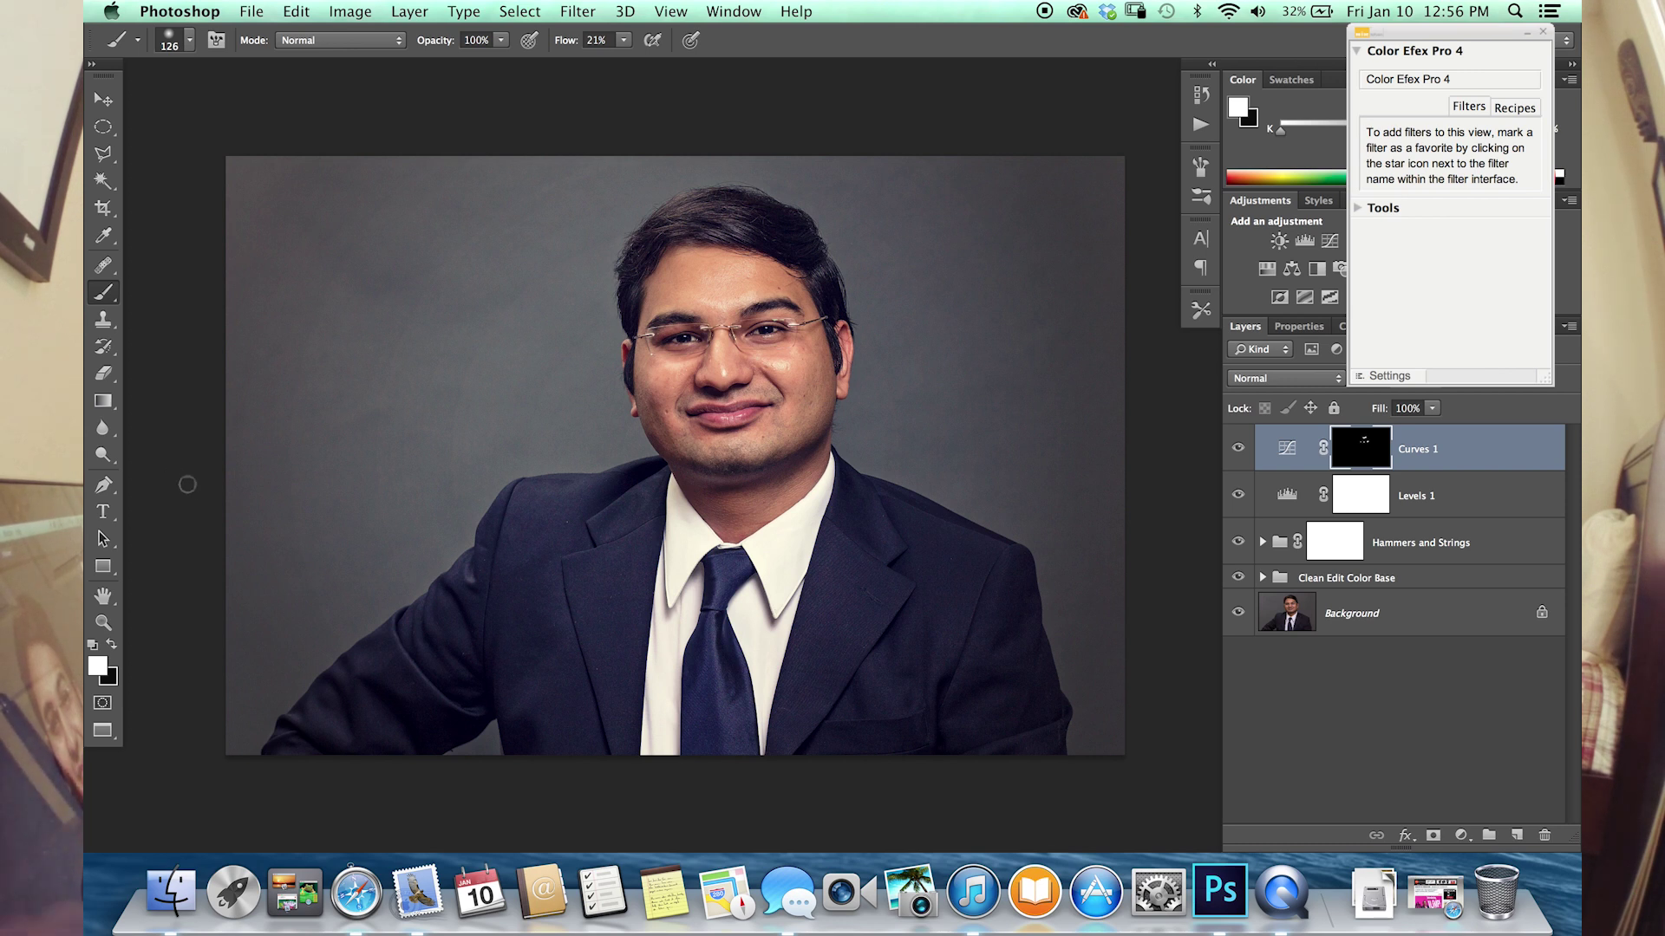
{"action": "key", "text": "z"}
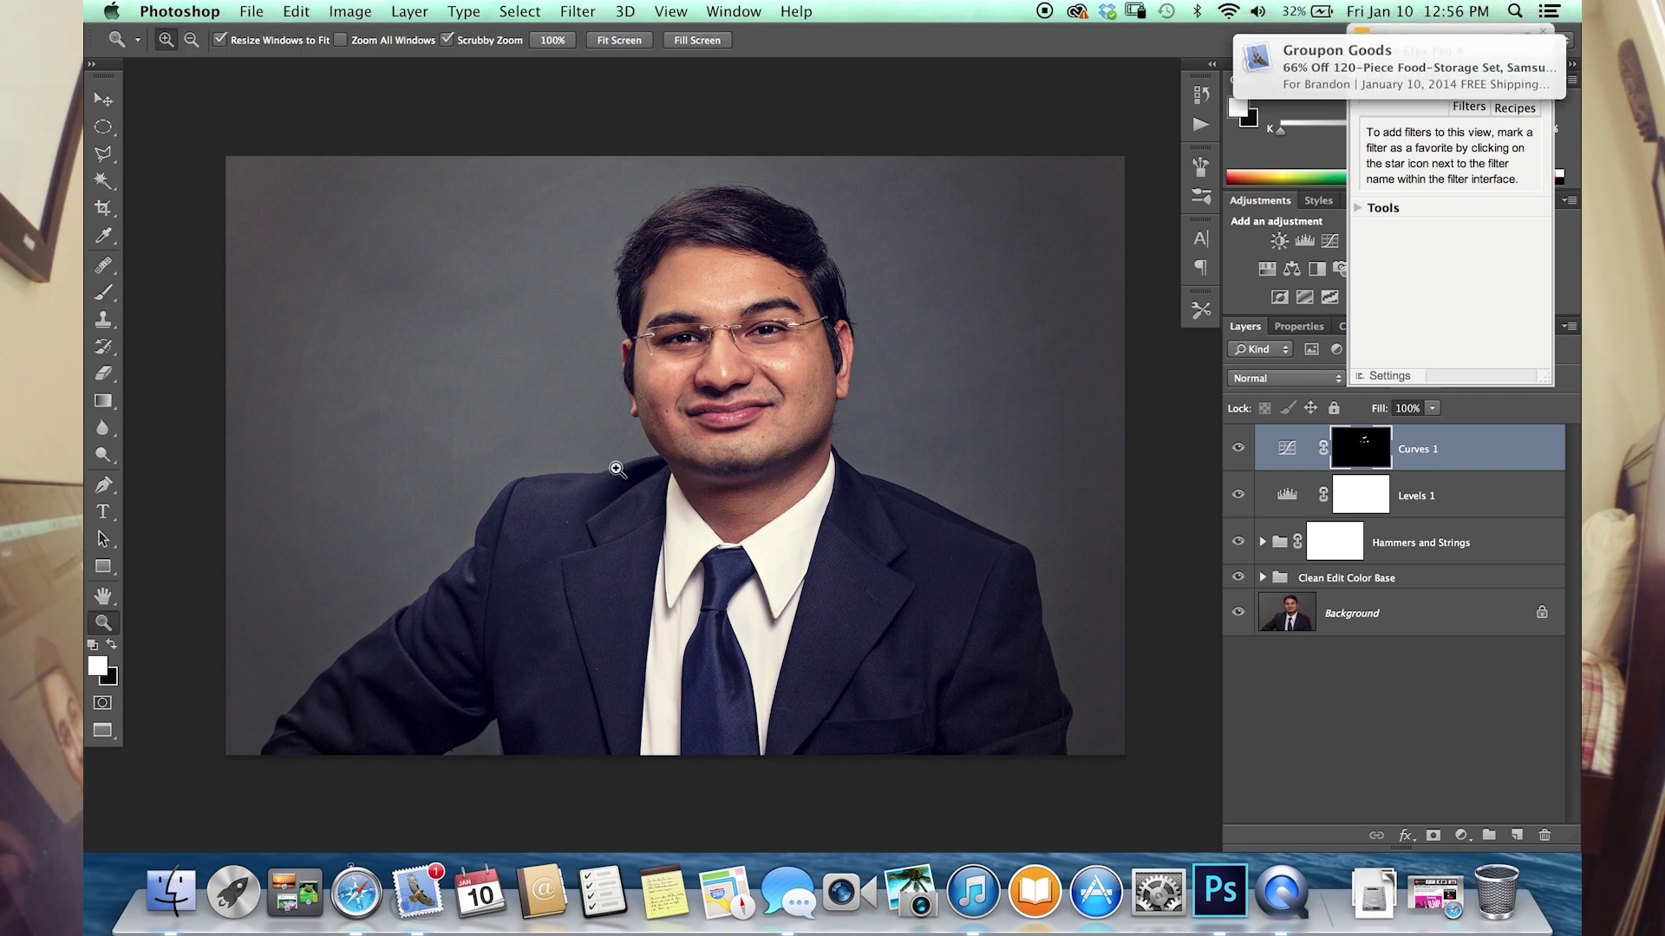
{"action": "left_click_drag", "start_coordinate": [646, 444], "coordinate": [744, 434]}
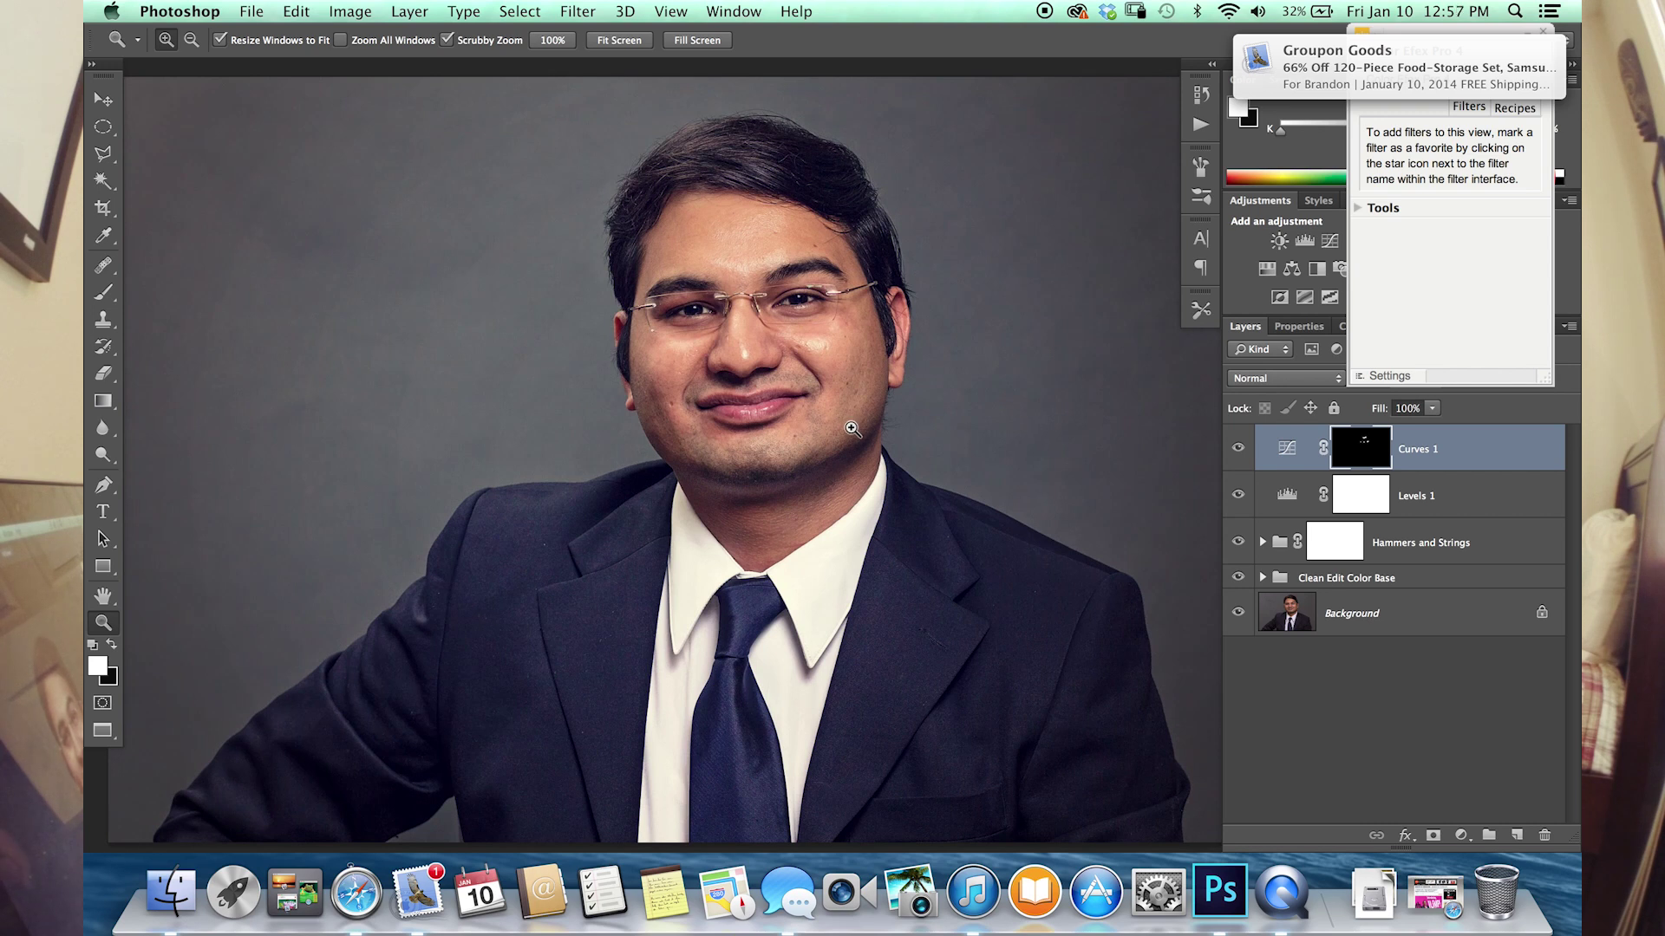
{"action": "scroll", "coordinate": [851, 429], "scroll_direction": "up", "scroll_amount": 5}
{"action": "scroll", "coordinate": [824, 425], "scroll_direction": "down", "scroll_amount": 2}
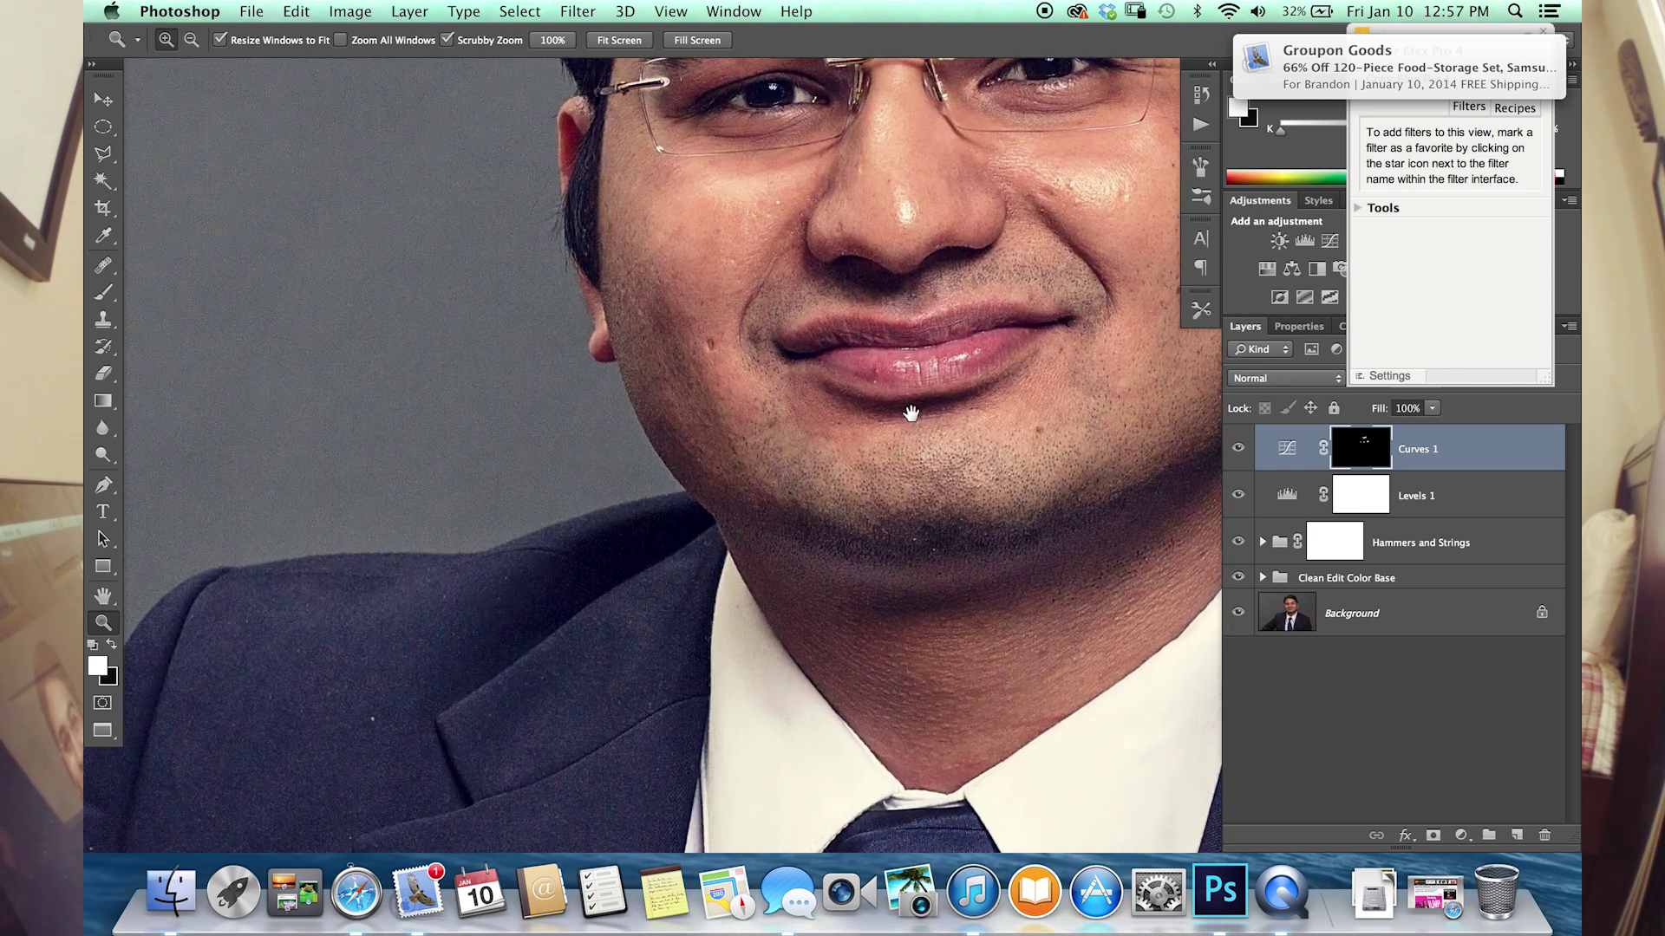
{"action": "scroll", "coordinate": [791, 416], "scroll_direction": "up", "scroll_amount": 2}
{"action": "scroll", "coordinate": [798, 447], "scroll_direction": "down", "scroll_amount": 3}
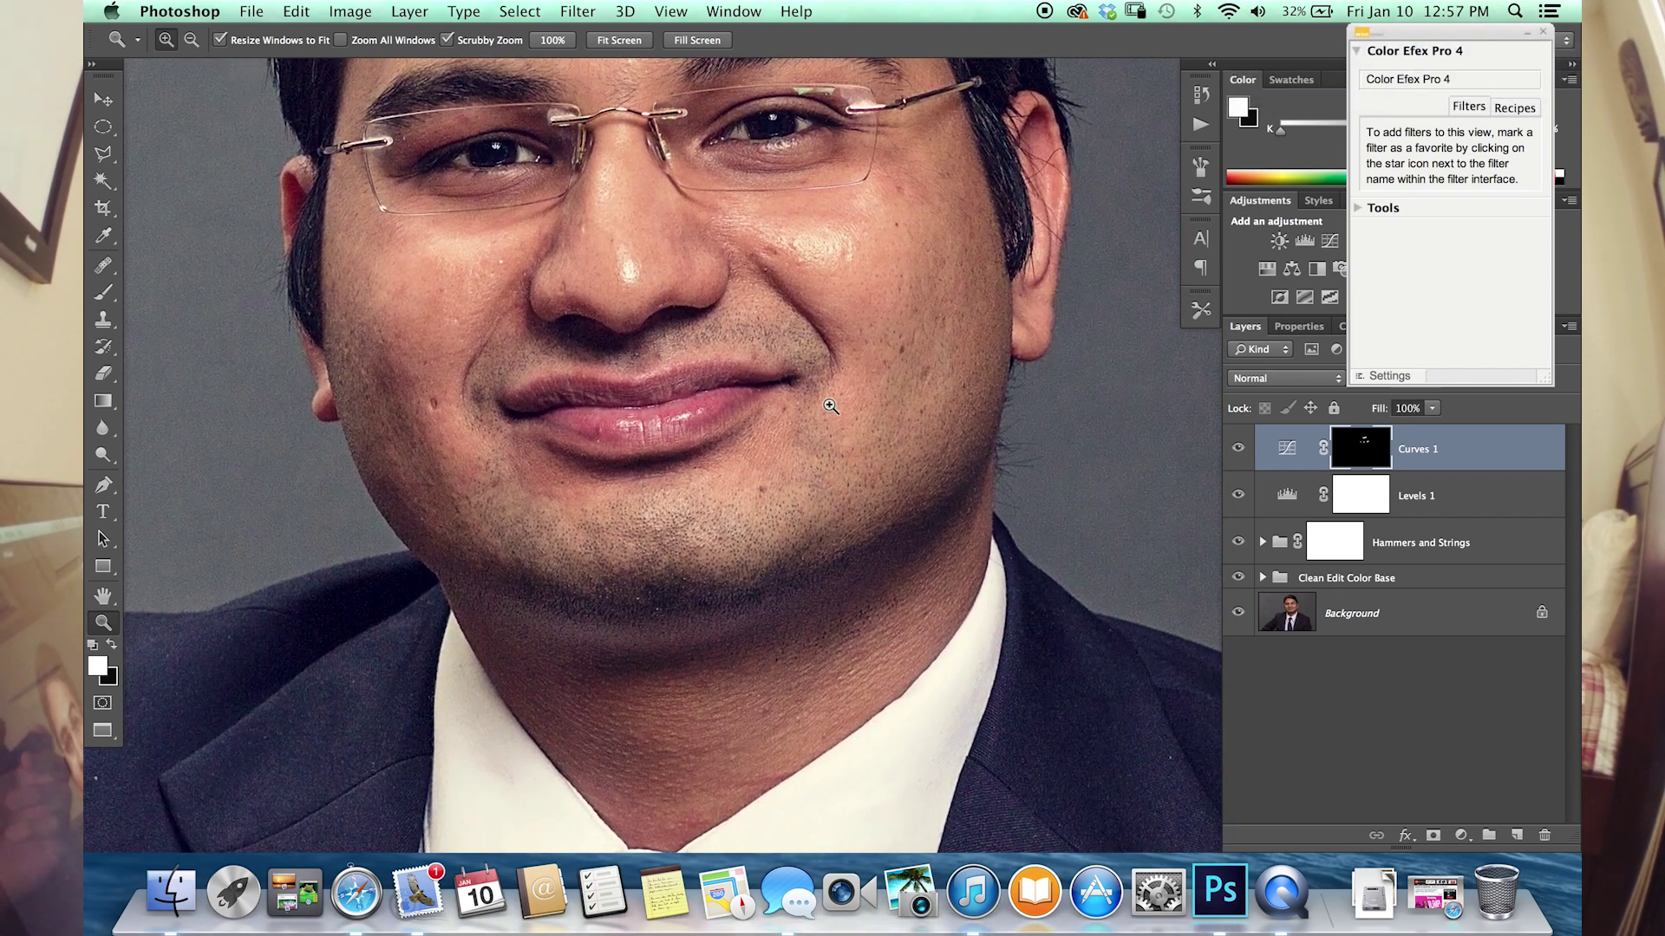
{"action": "key", "text": "super+minus"}
{"action": "mouse_move", "coordinate": [769, 476]}
{"action": "left_mouse_down"}
{"action": "mouse_move", "coordinate": [595, 386]}
{"action": "mouse_move", "coordinate": [651, 479]}
{"action": "mouse_move", "coordinate": [754, 475]}
{"action": "left_mouse_up"}
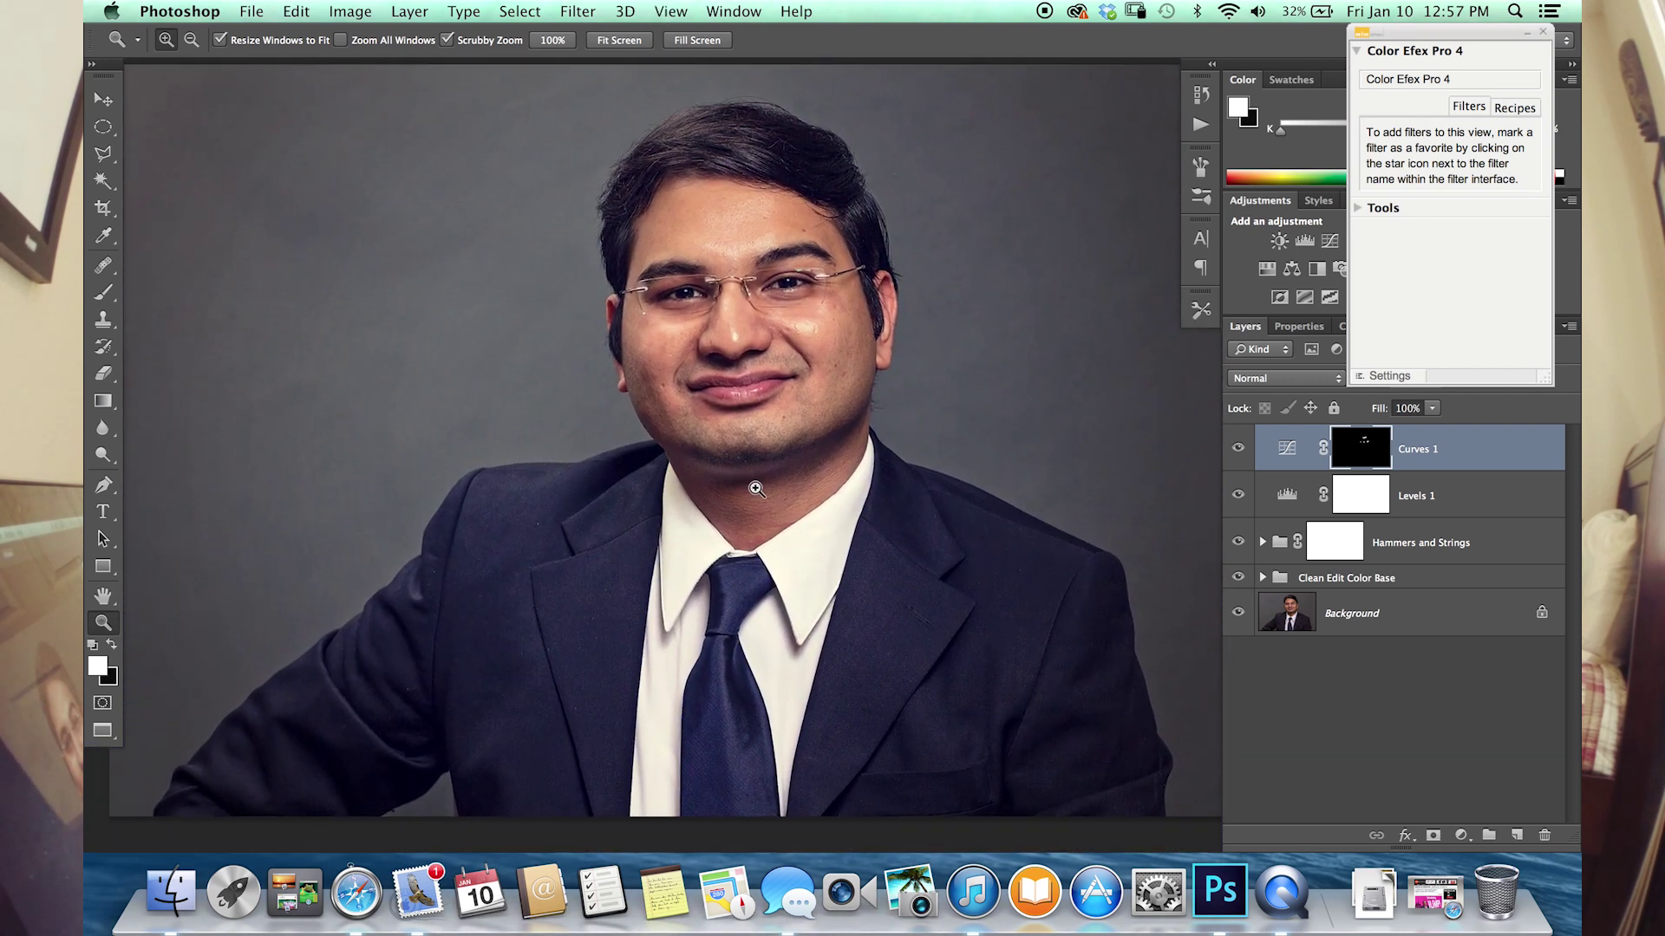